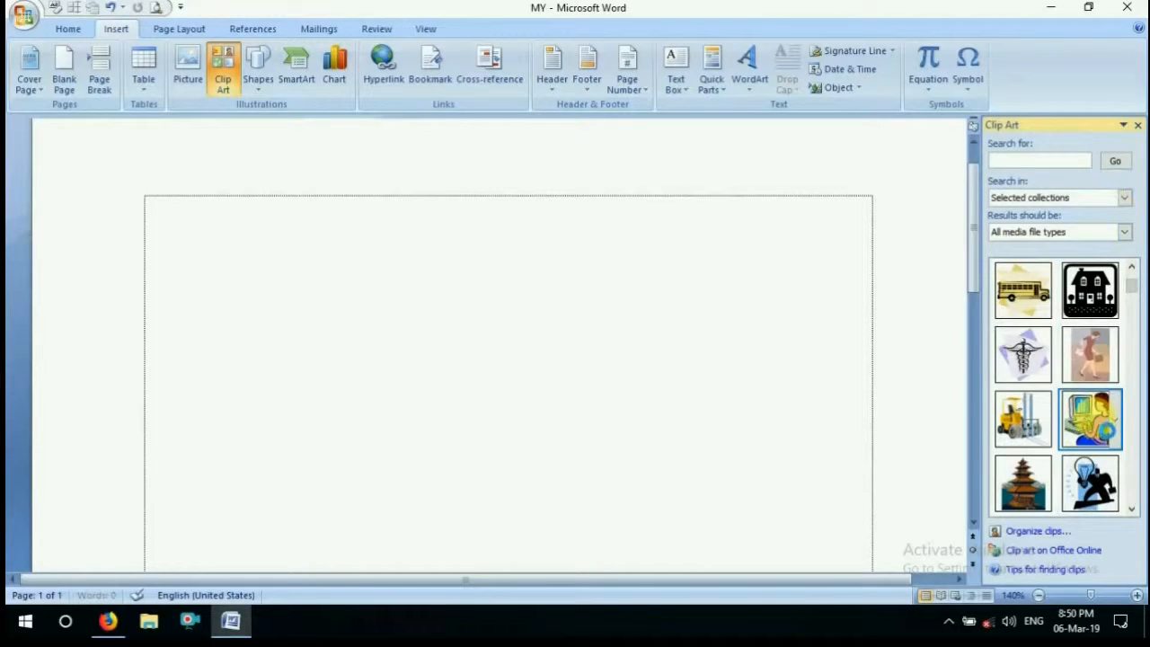
# Insert the clip art of a woman at a computer and paste three copies of it after the original
pyautogui.click(1090, 418)
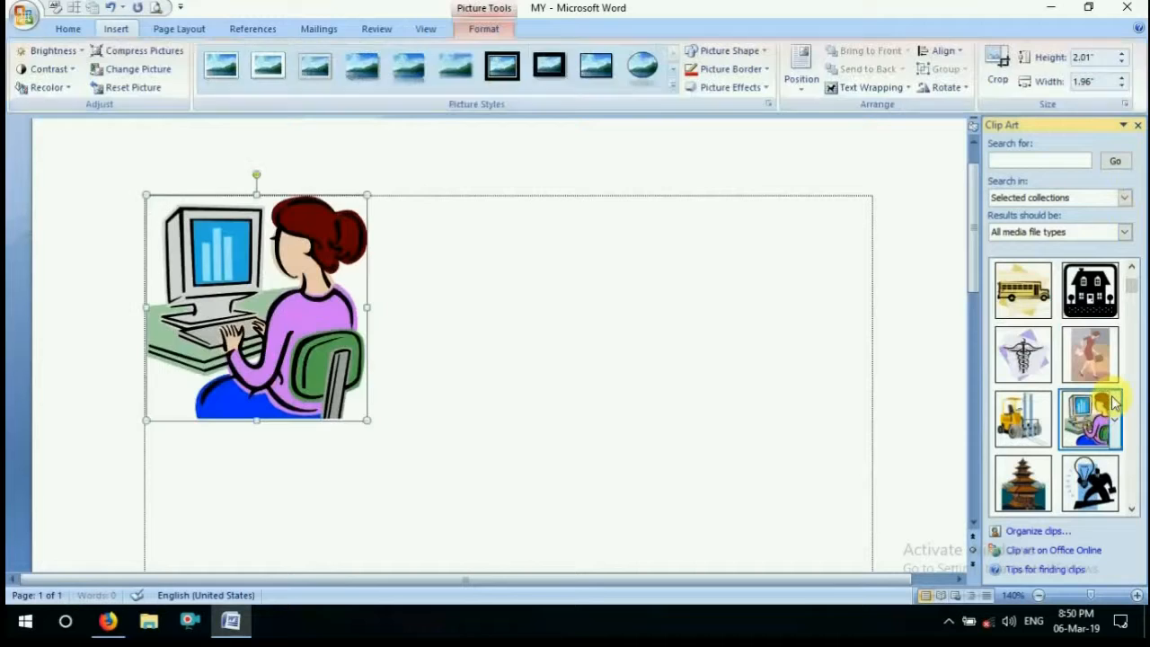
pyautogui.moveTo(251, 318); pyautogui.dragTo(354, 333)
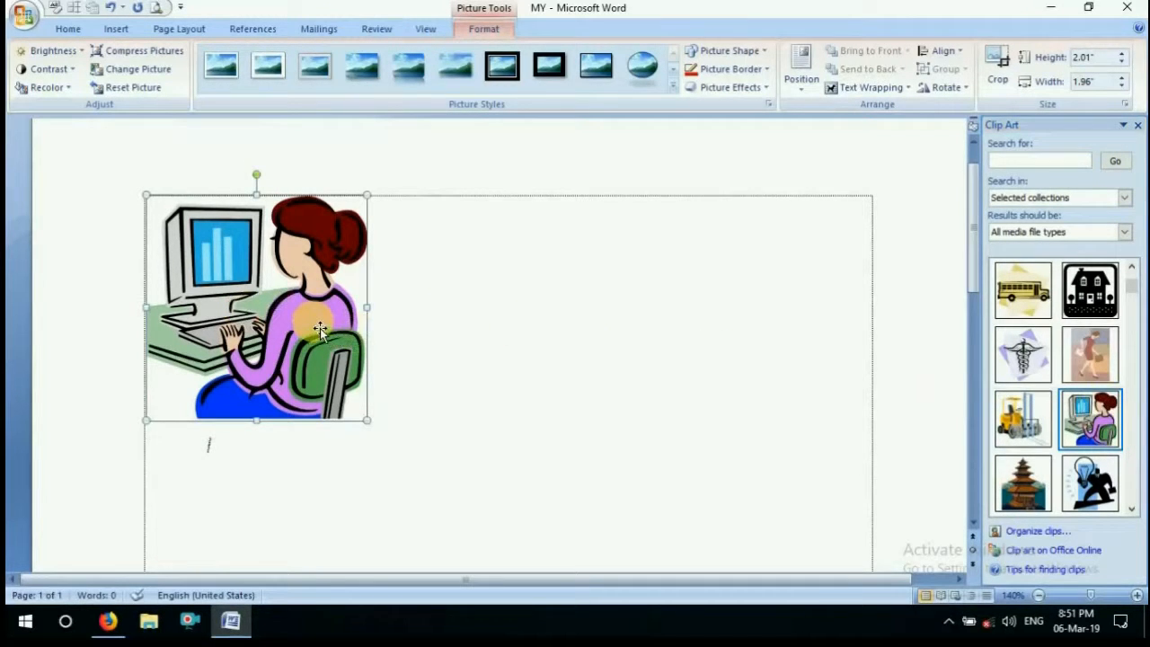
pyautogui.rightClick(320, 327)
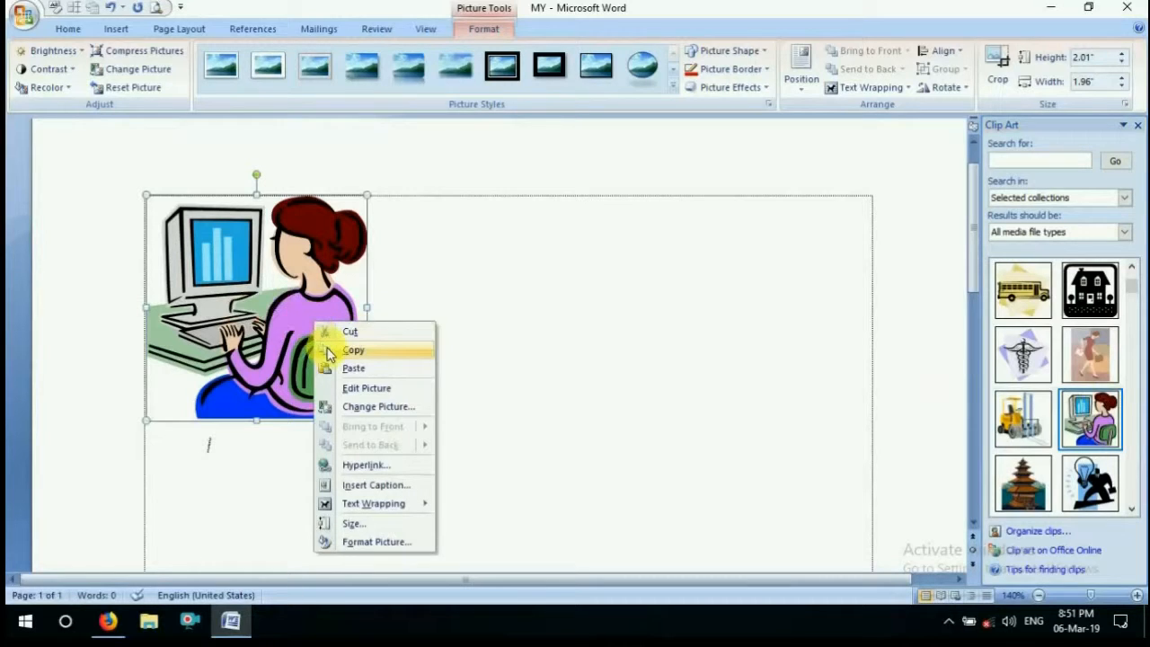
pyautogui.click(332, 352)
pyautogui.moveTo(319, 334); pyautogui.dragTo(441, 342)
pyautogui.click(441, 341)
pyautogui.rightClick(444, 343)
pyautogui.click(473, 392)
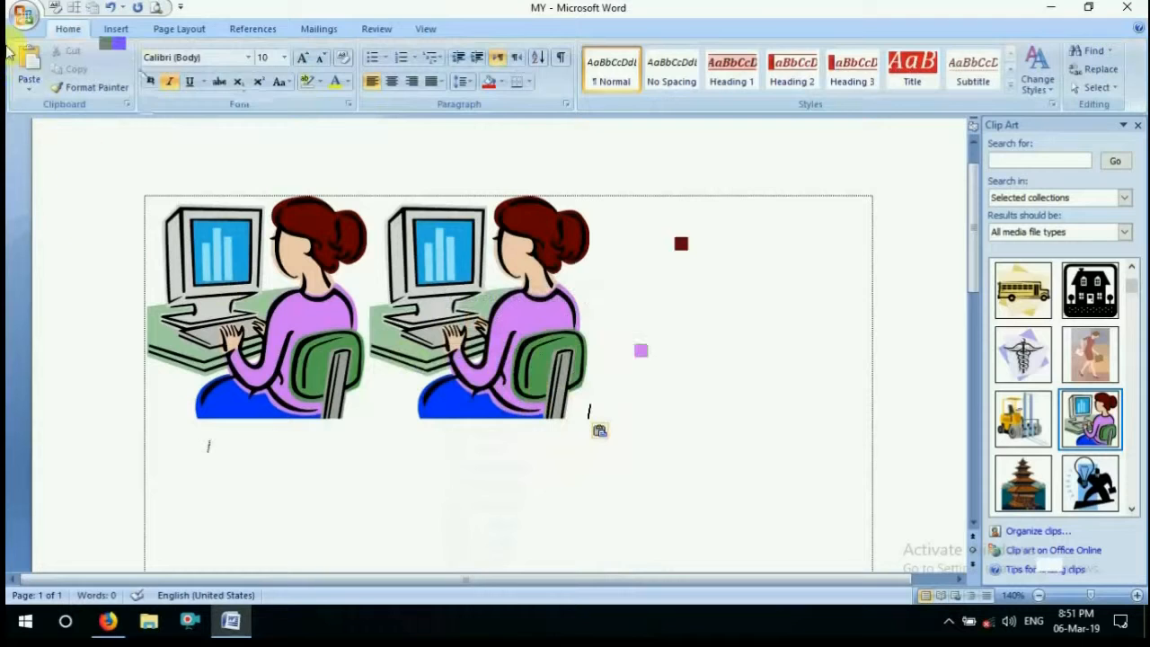
pyautogui.click(28, 69)
pyautogui.click(27, 69)
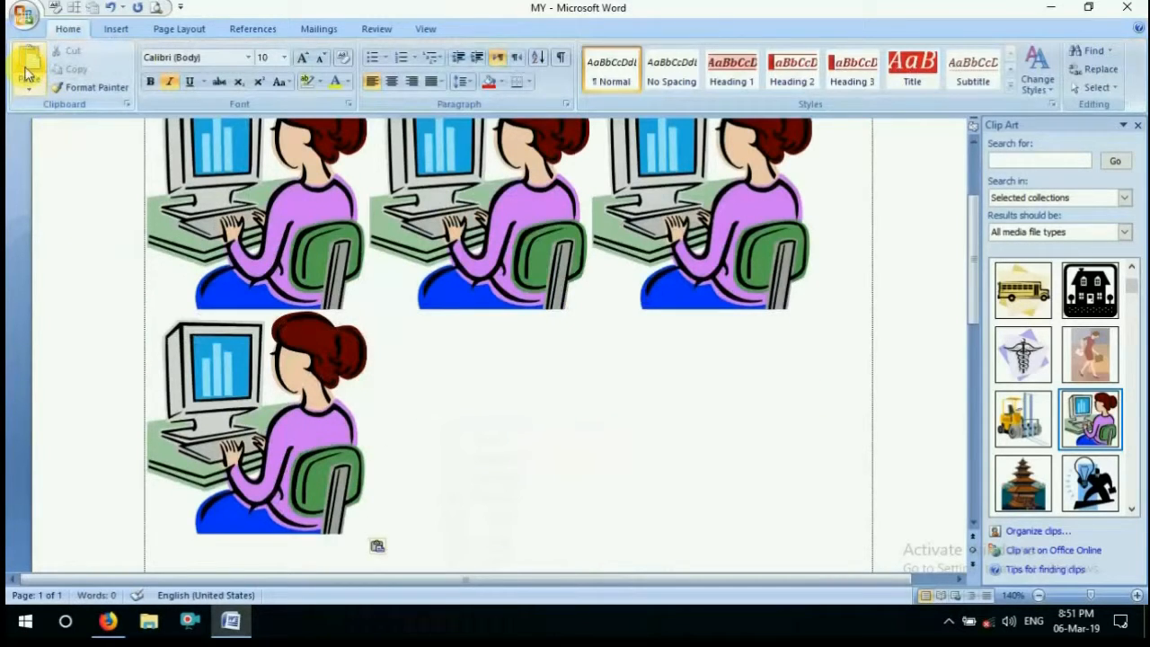
# Undo the pasting of the clip art copies so that only the original picture stays
pyautogui.click(110, 8)
pyautogui.click(109, 9)
pyautogui.click(109, 8)
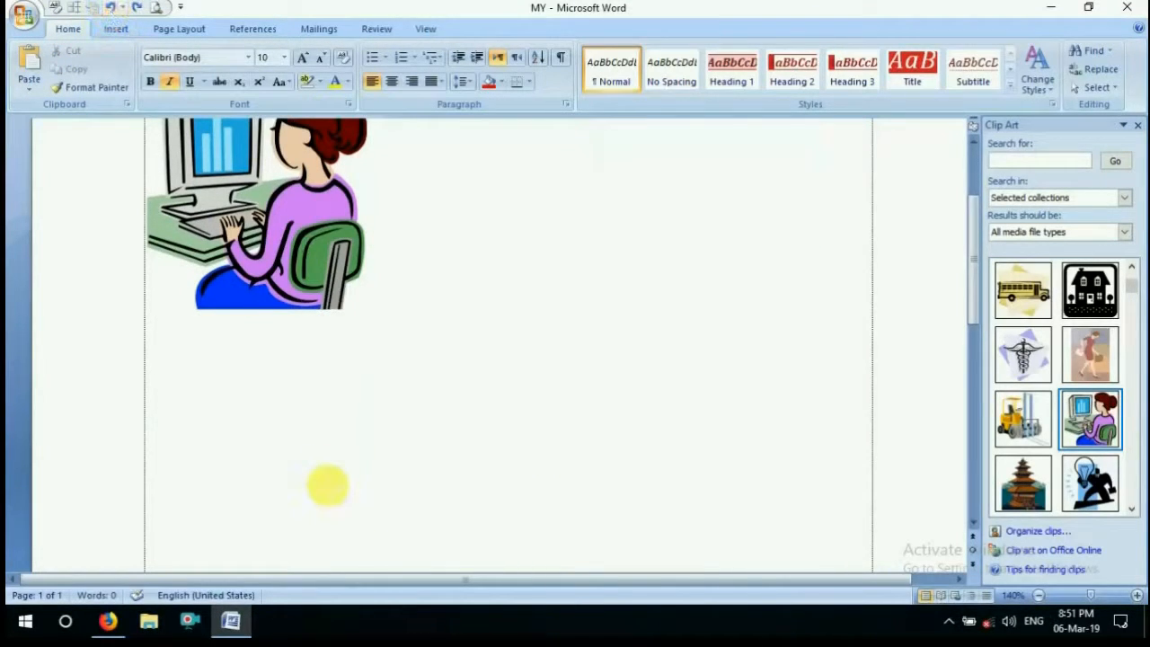
pyautogui.scroll(3, 328, 485)
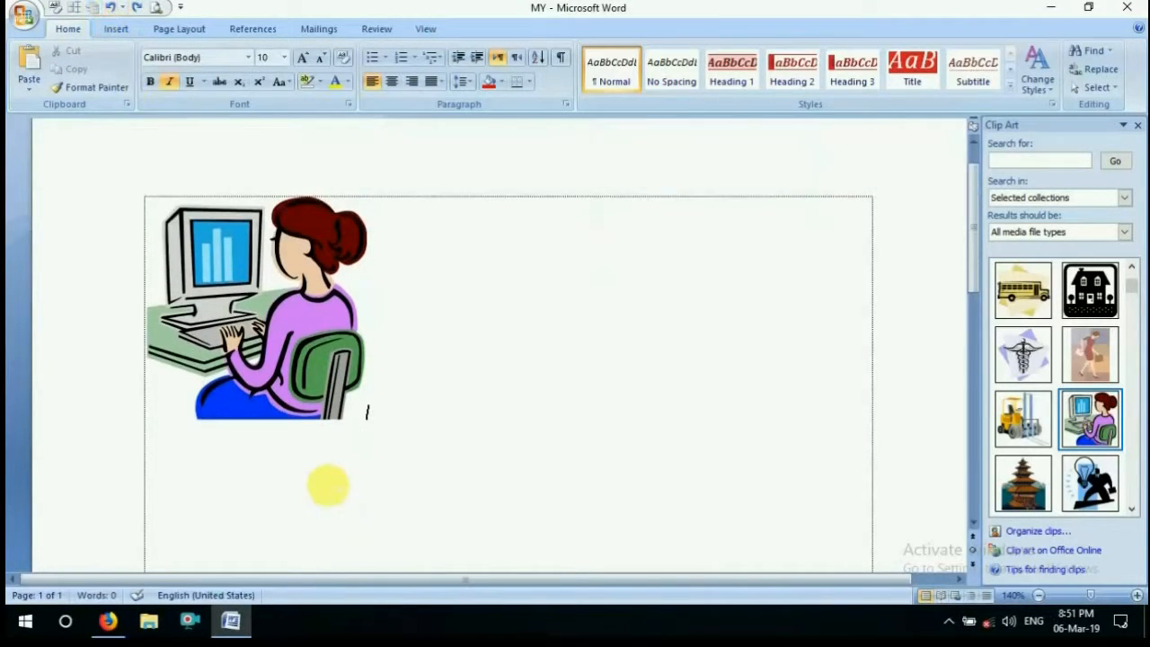
pyautogui.click(117, 29)
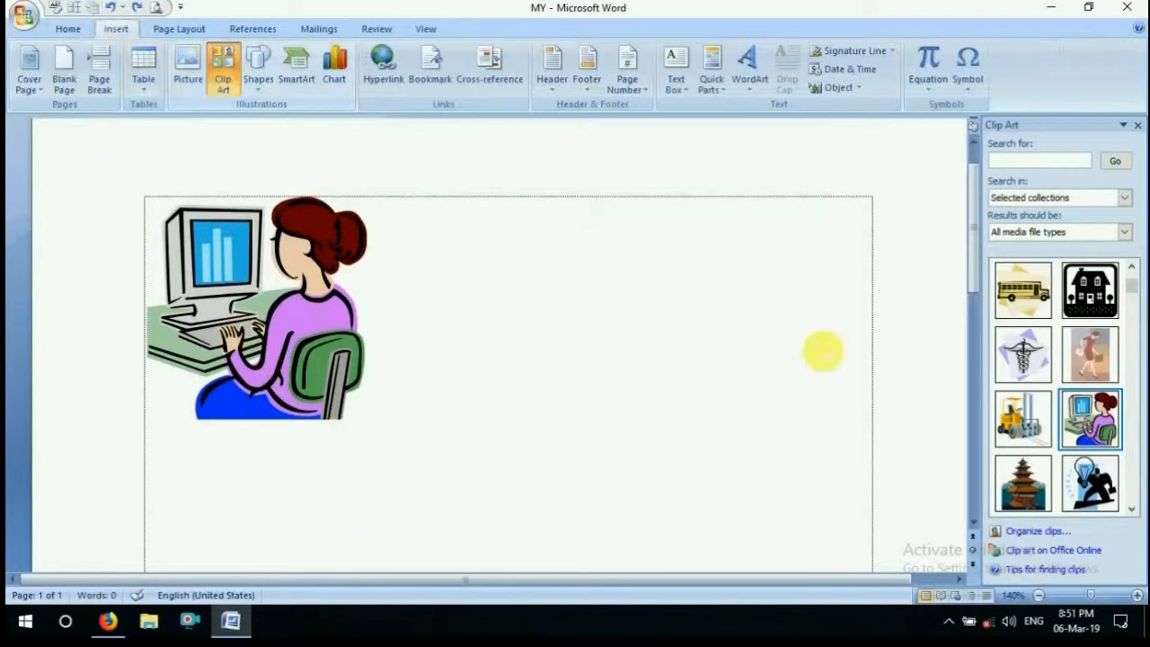
pyautogui.scroll(-5, 1069, 369)
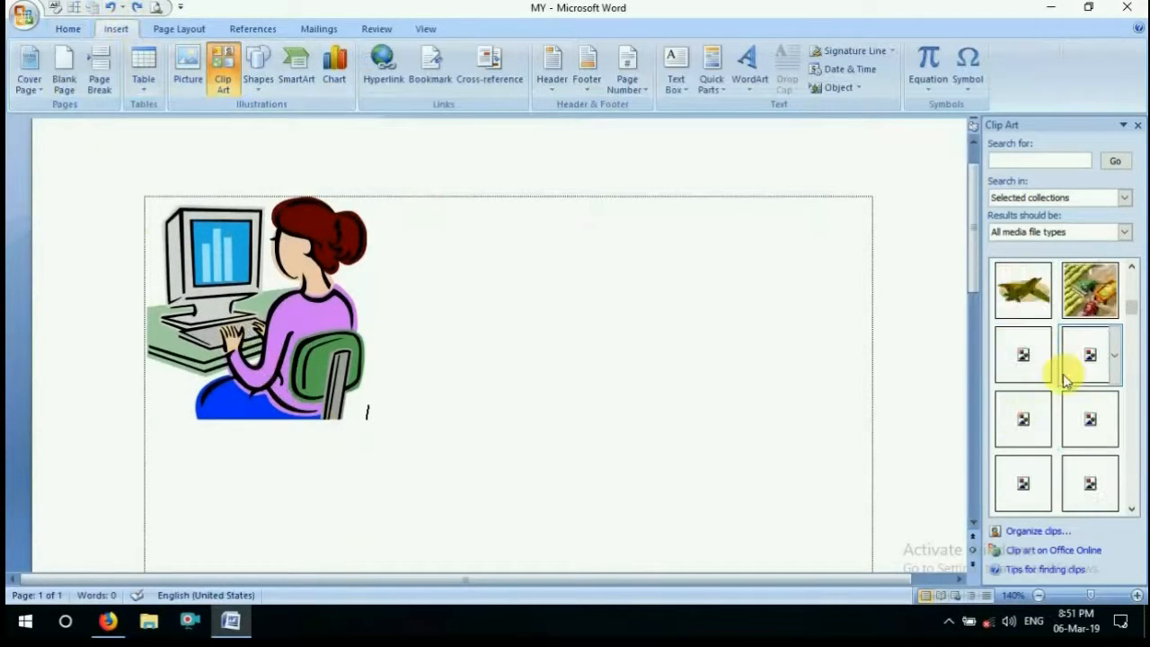
pyautogui.scroll(3, 1062, 388)
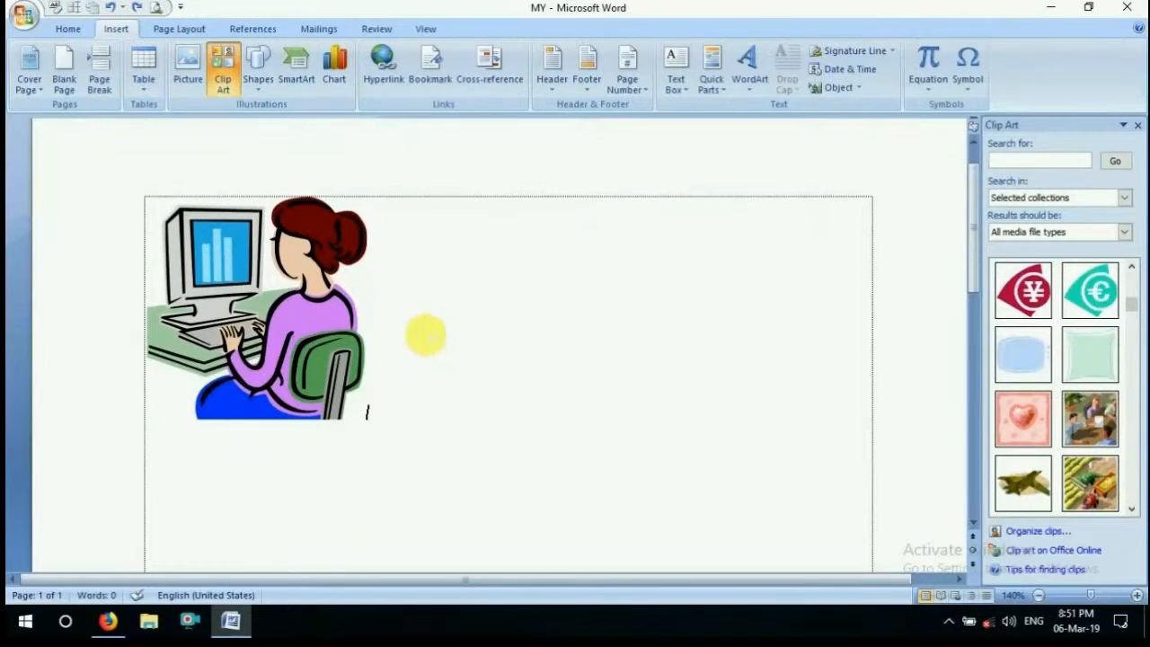
pyautogui.click(256, 72)
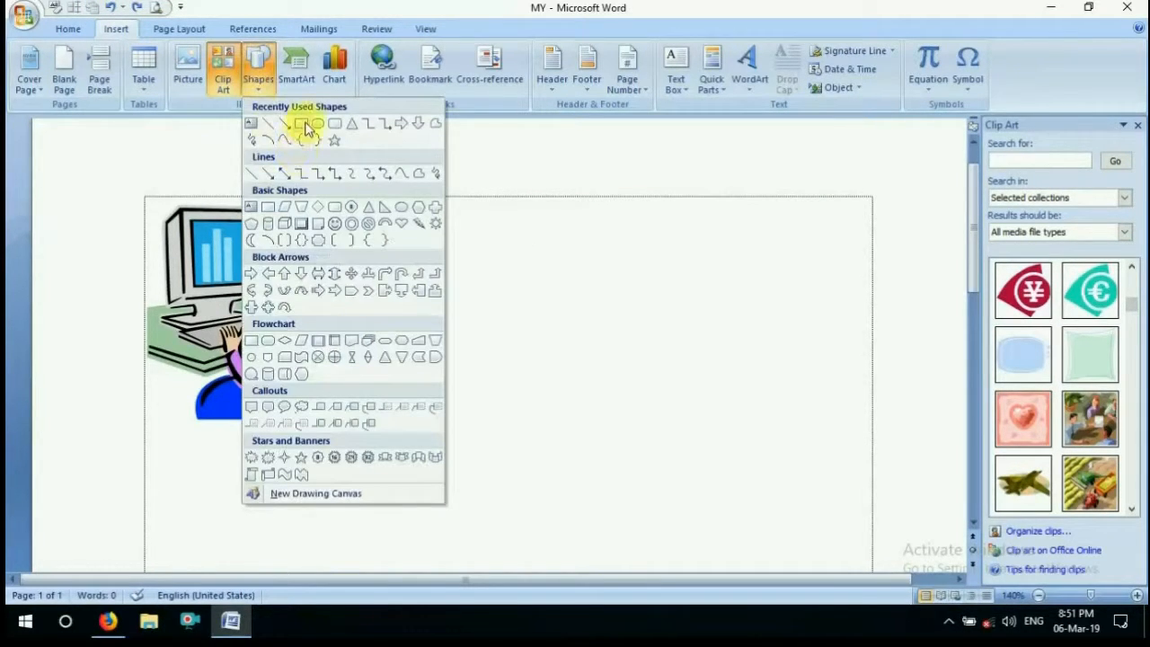
pyautogui.click(488, 277)
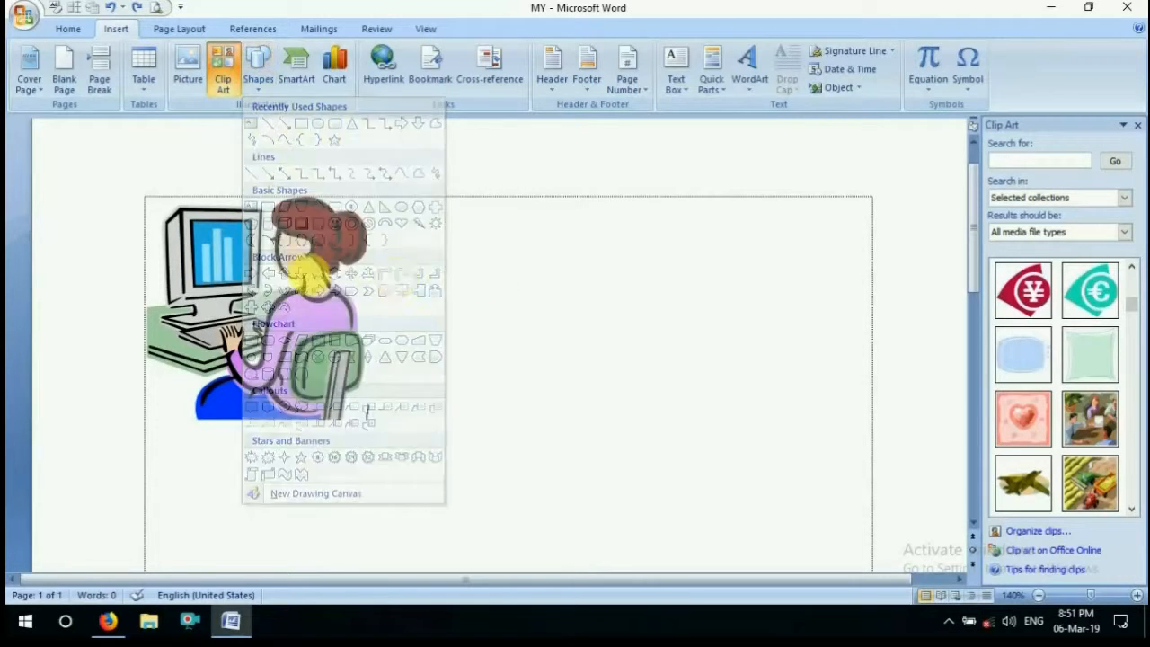
# Delete the clip art of the woman at a computer from the page
pyautogui.click(228, 329)
pyautogui.press('Delete')
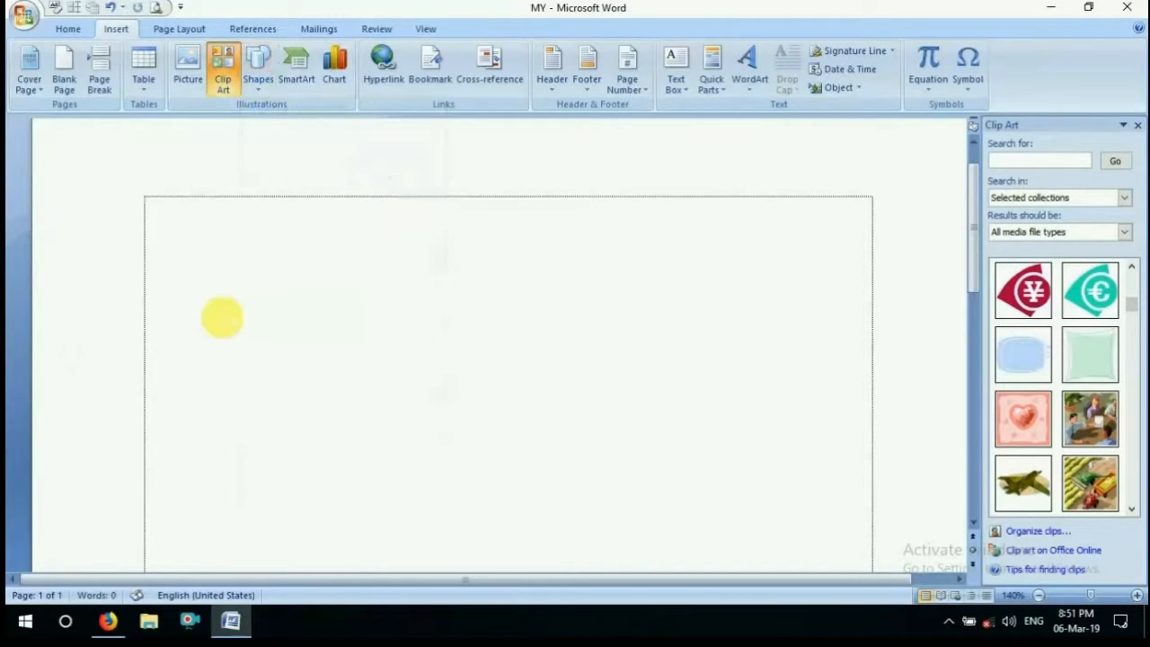
# Draw a rectangle about 3.31" wide and 1.25" high in the upper part of the page as the flag
pyautogui.click(258, 70)
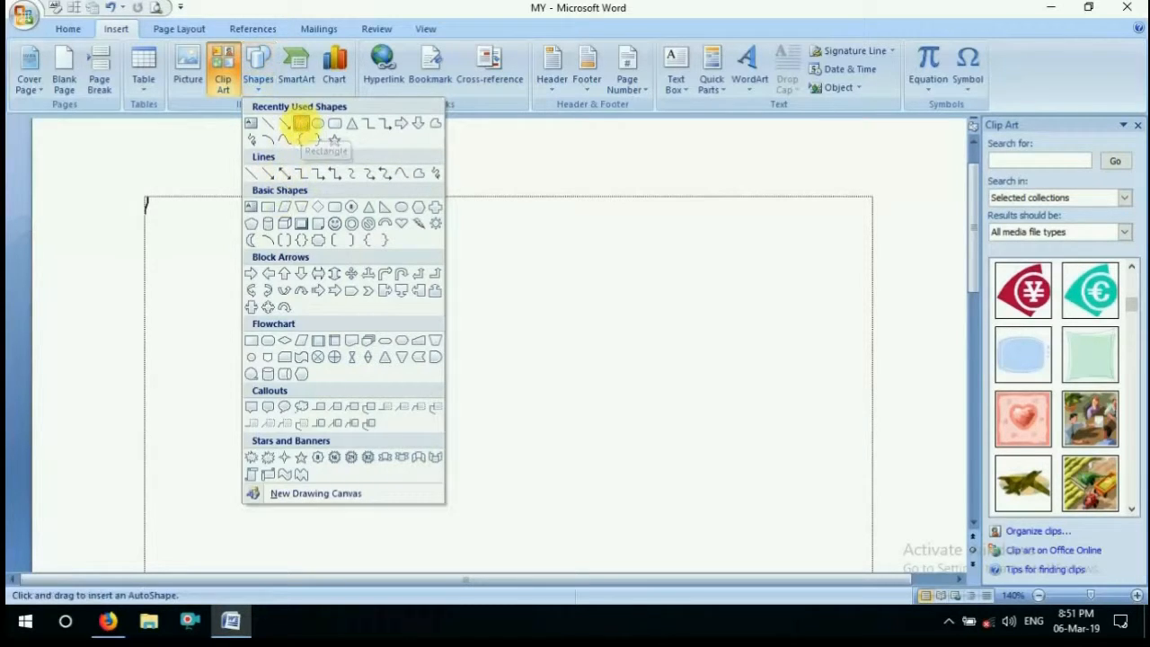
pyautogui.click(302, 131)
pyautogui.moveTo(406, 279)
pyautogui.mouseDown()
pyautogui.moveTo(728, 441)
pyautogui.moveTo(773, 415)
pyautogui.mouseUp()
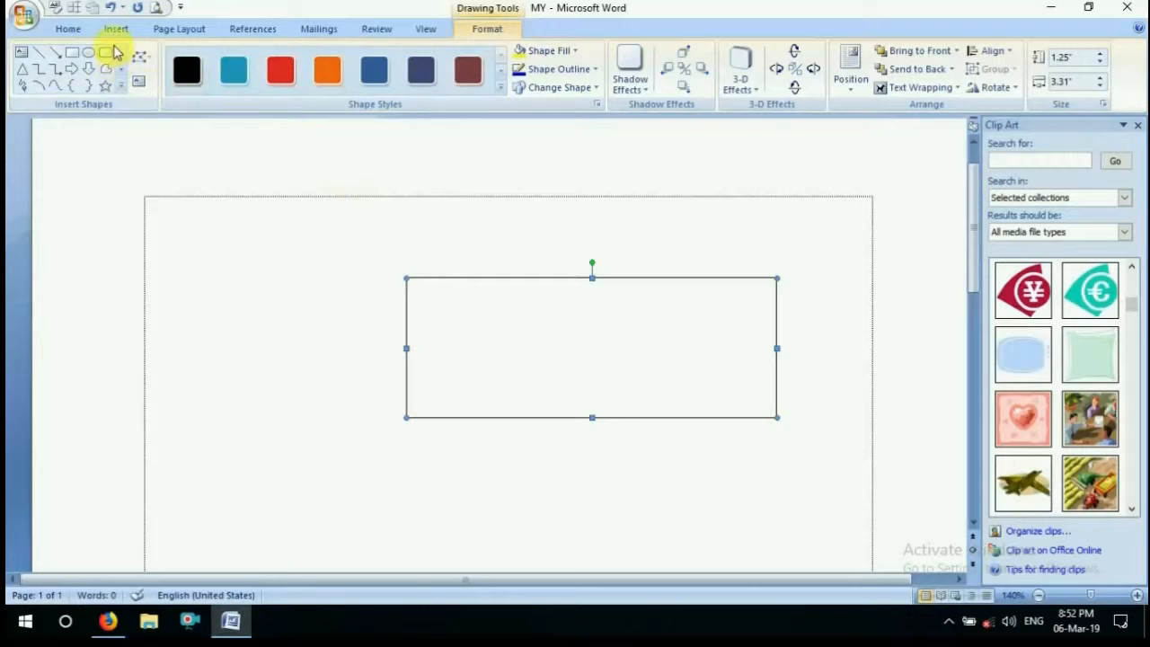
# Draw an ellipse about 1" by 0.84" inside the rectangle and a narrow pole about 0.1" by 2.37" along its left edge
pyautogui.click(121, 96)
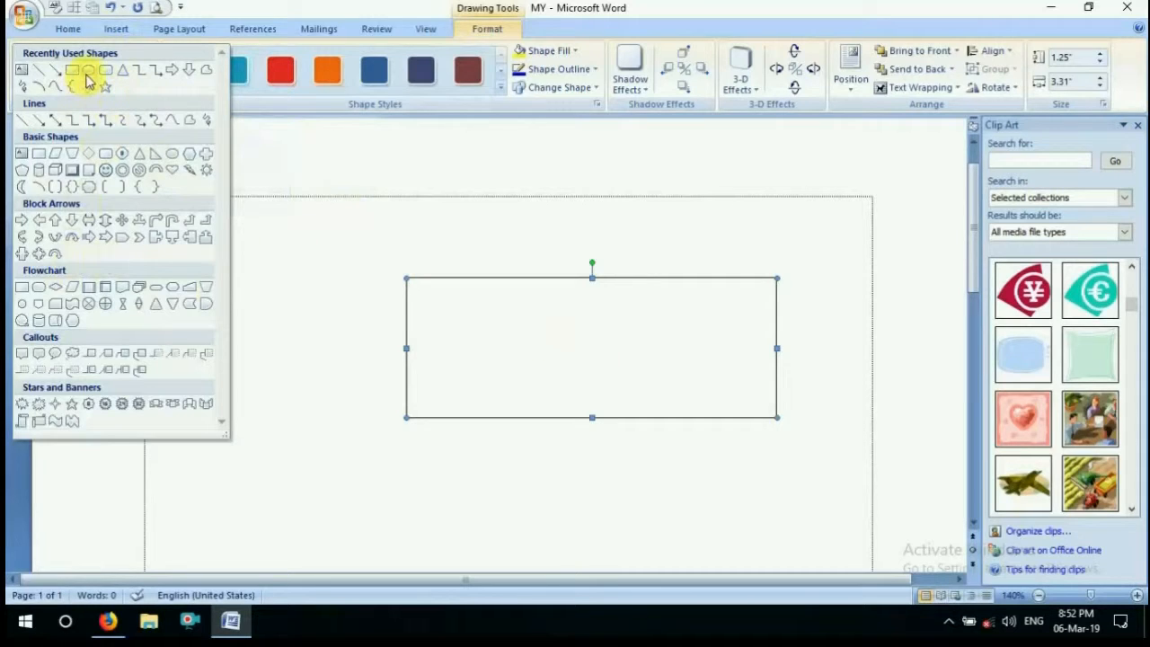
pyautogui.click(88, 71)
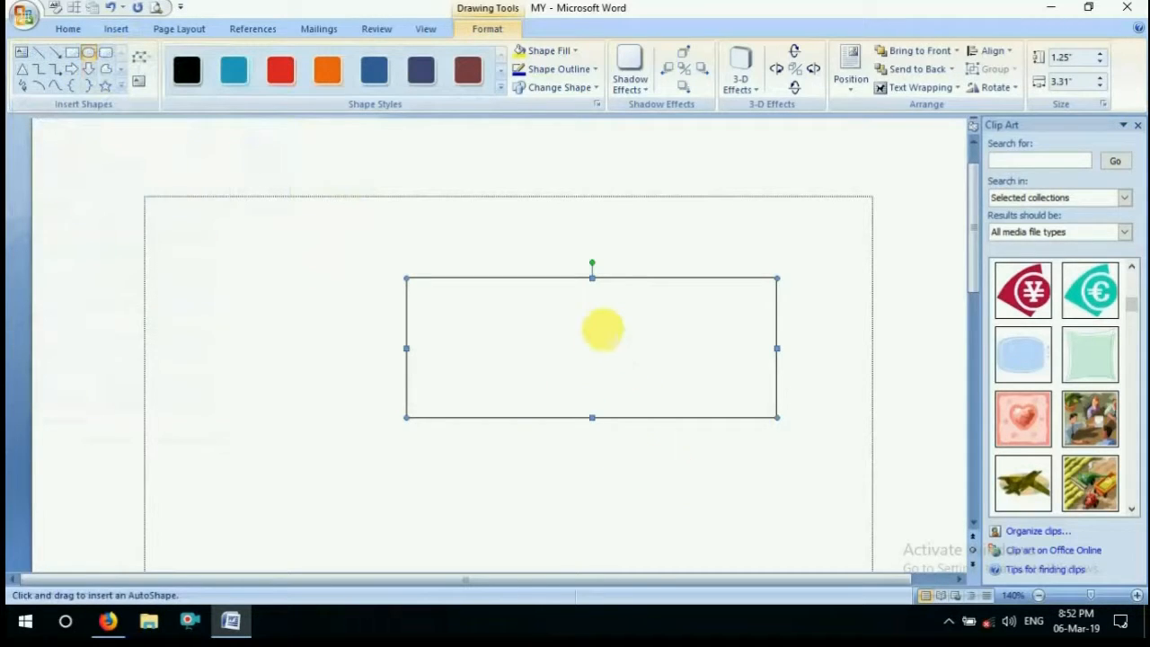
pyautogui.moveTo(600, 305)
pyautogui.mouseDown()
pyautogui.moveTo(593, 297)
pyautogui.moveTo(506, 354)
pyautogui.moveTo(517, 404)
pyautogui.moveTo(489, 400)
pyautogui.mouseUp()
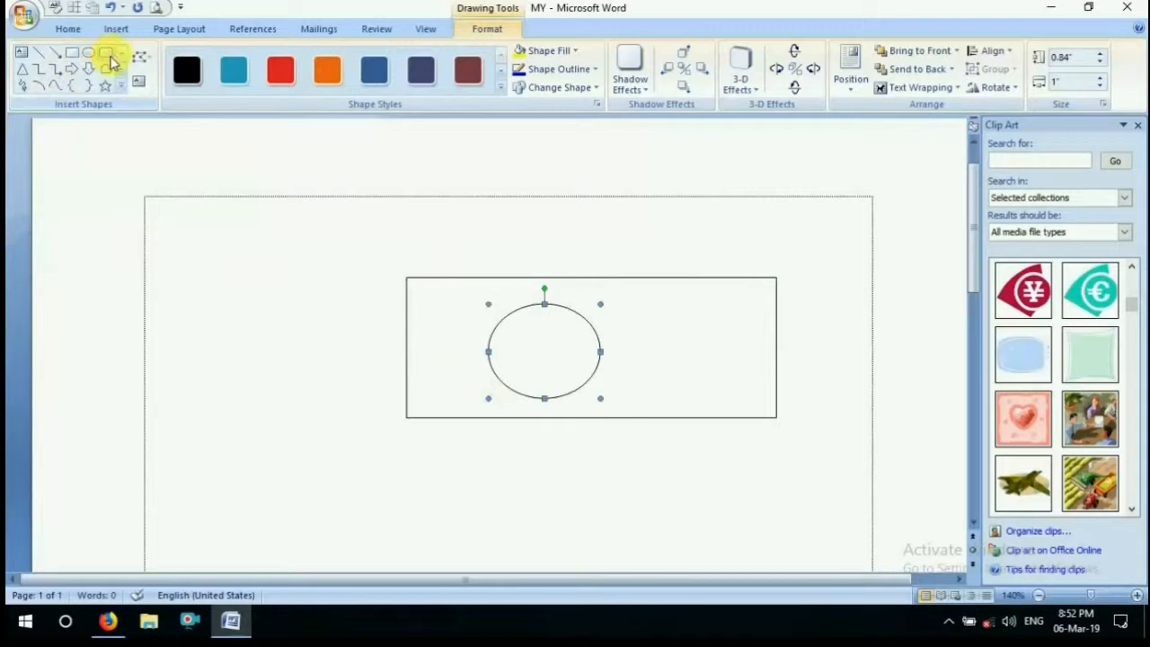
pyautogui.click(71, 55)
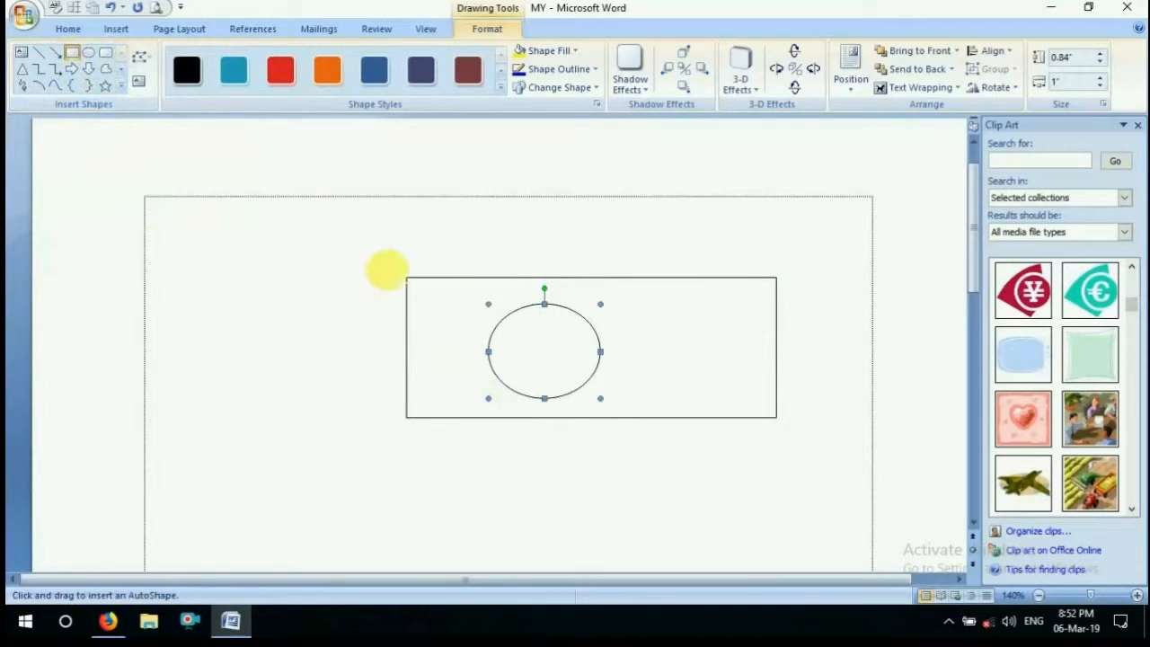
pyautogui.moveTo(407, 278); pyautogui.dragTo(401, 544)
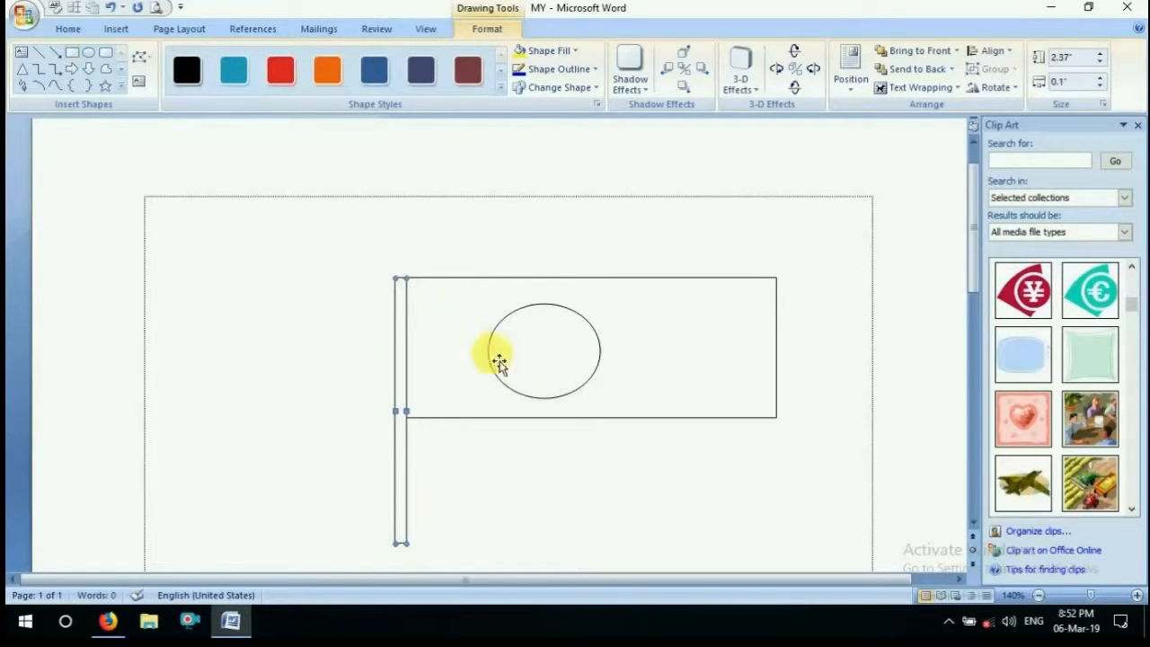
# Fill the ellipse with standard red and the flag rectangle with standard green
pyautogui.click(551, 349)
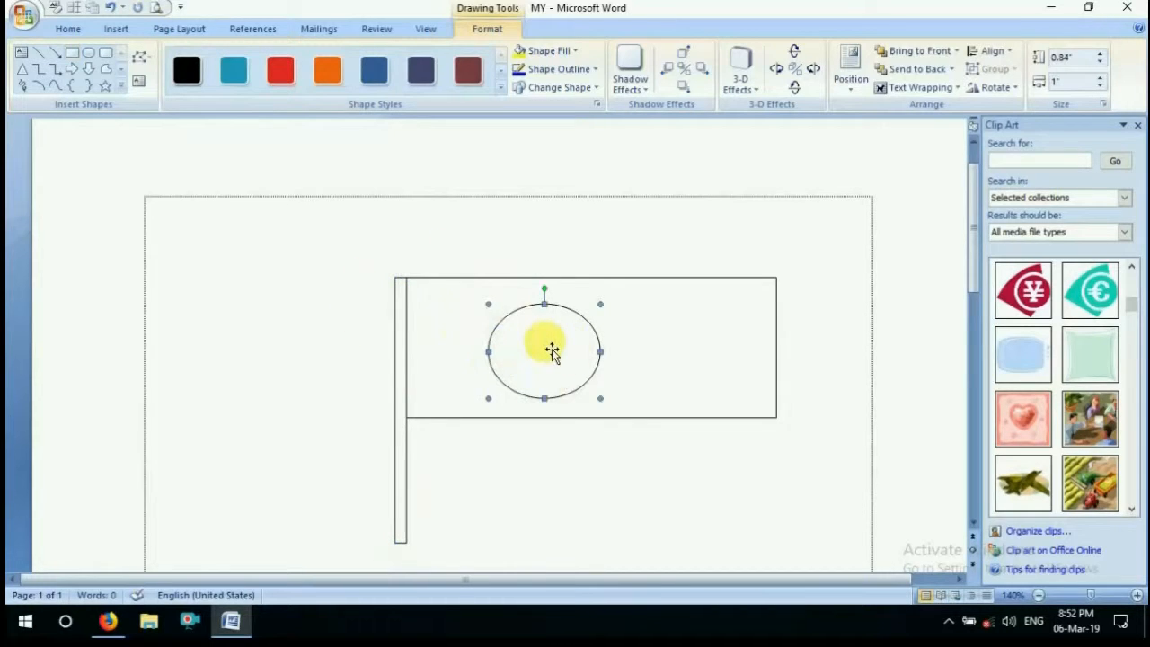
pyautogui.click(576, 50)
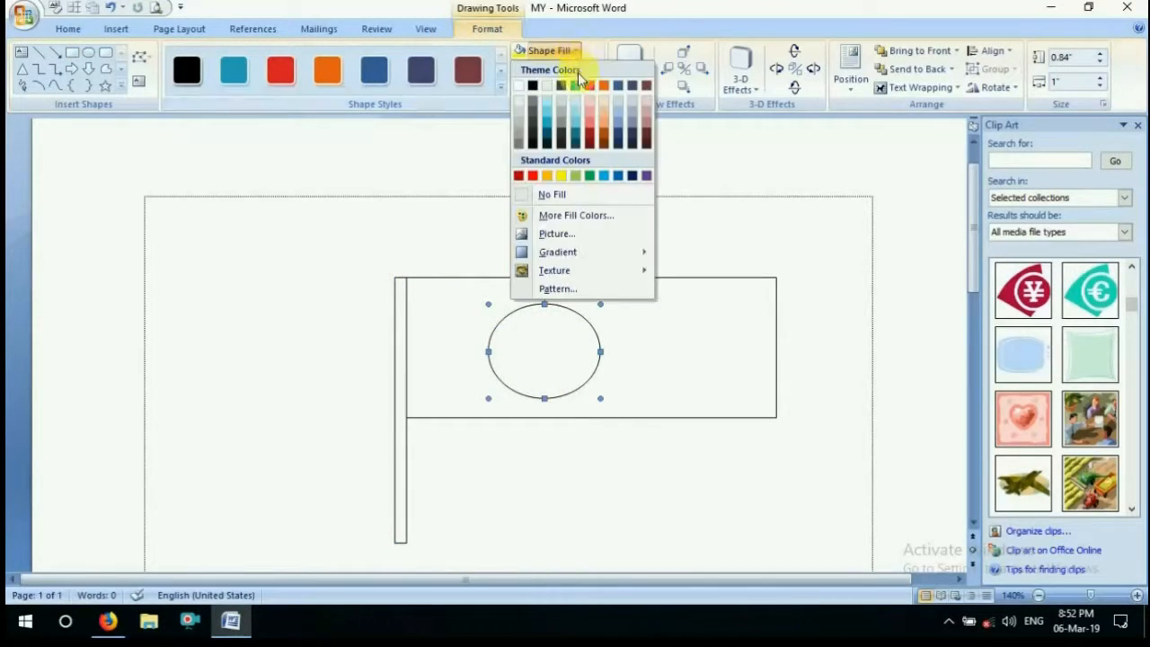
pyautogui.click(534, 177)
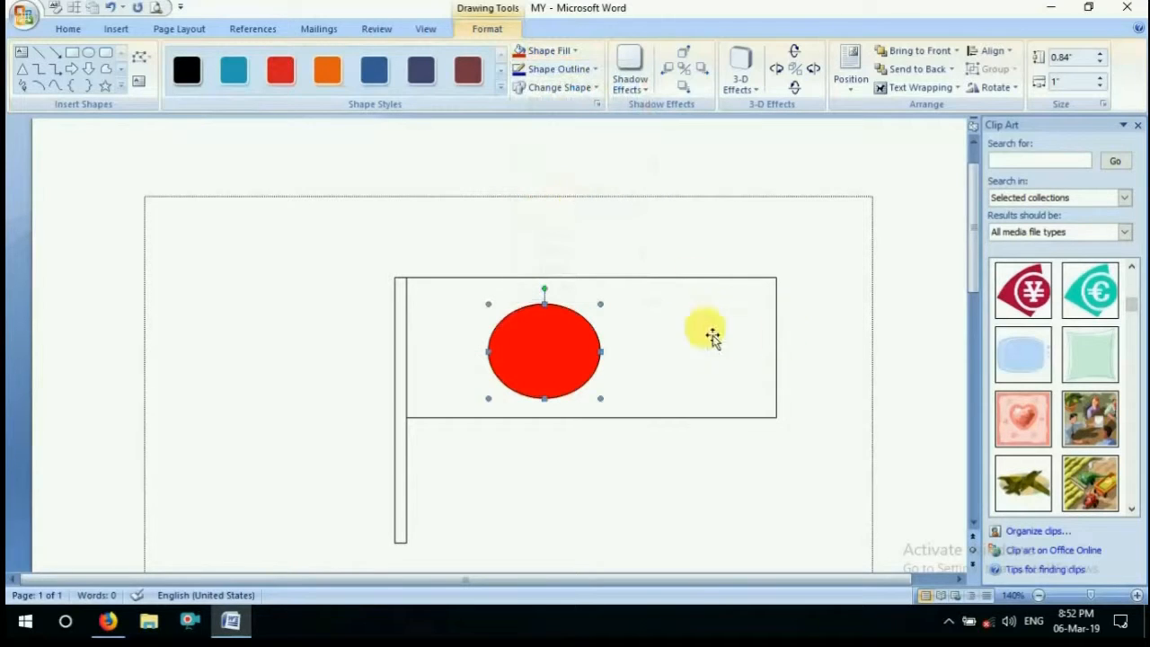
pyautogui.click(747, 318)
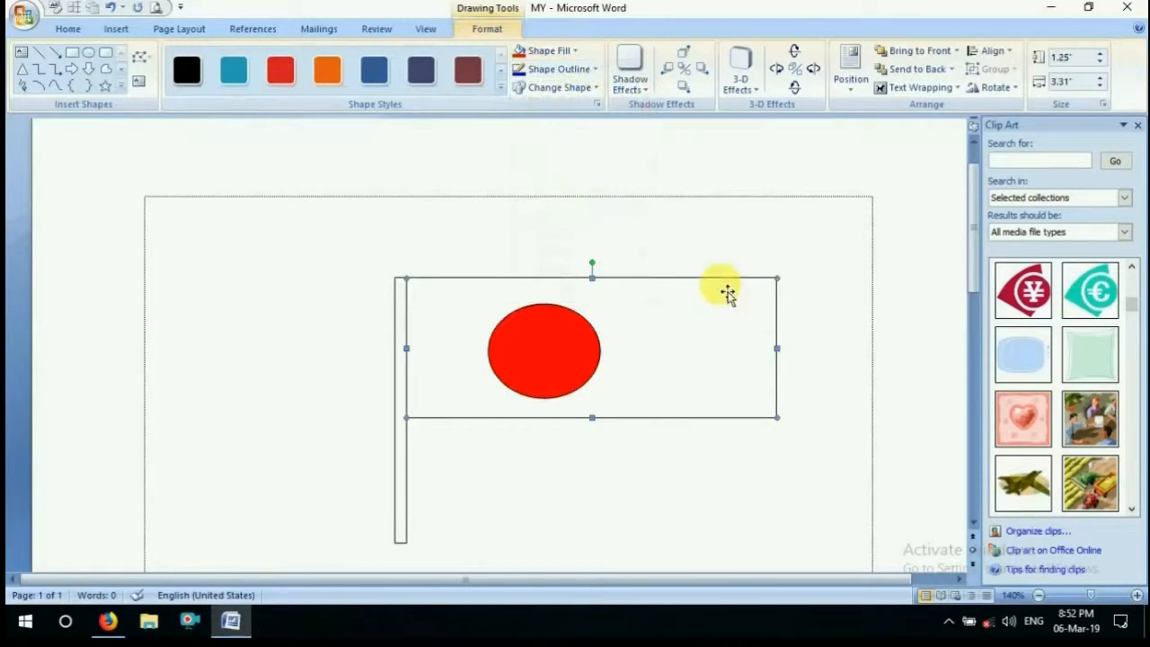
pyautogui.click(578, 50)
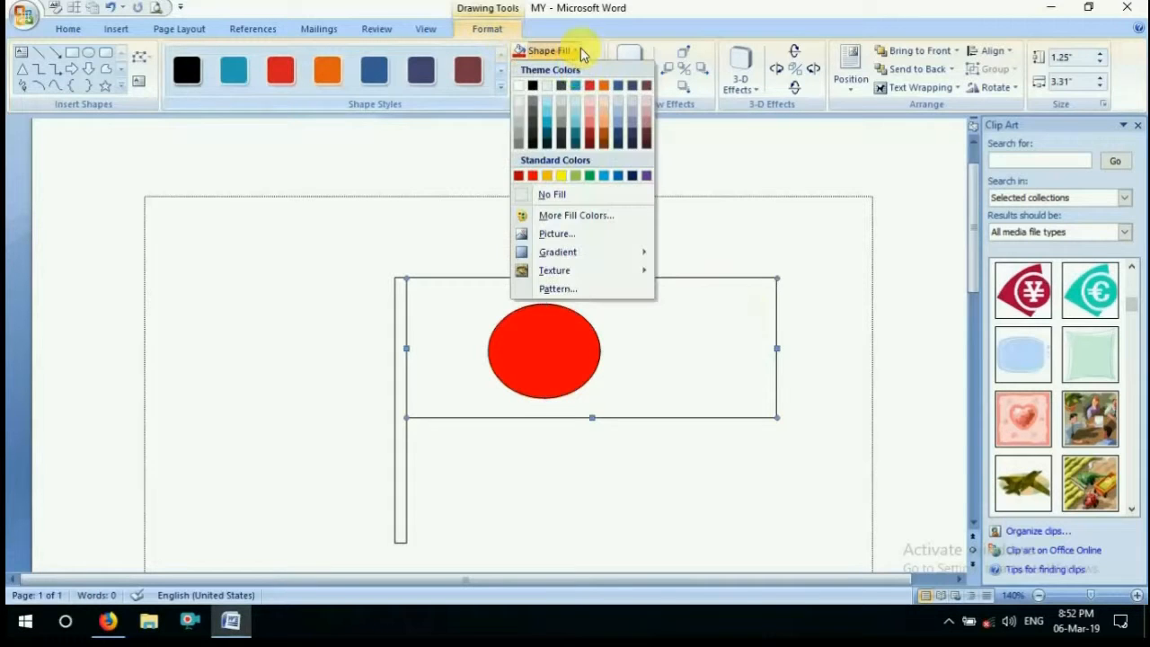
pyautogui.click(590, 173)
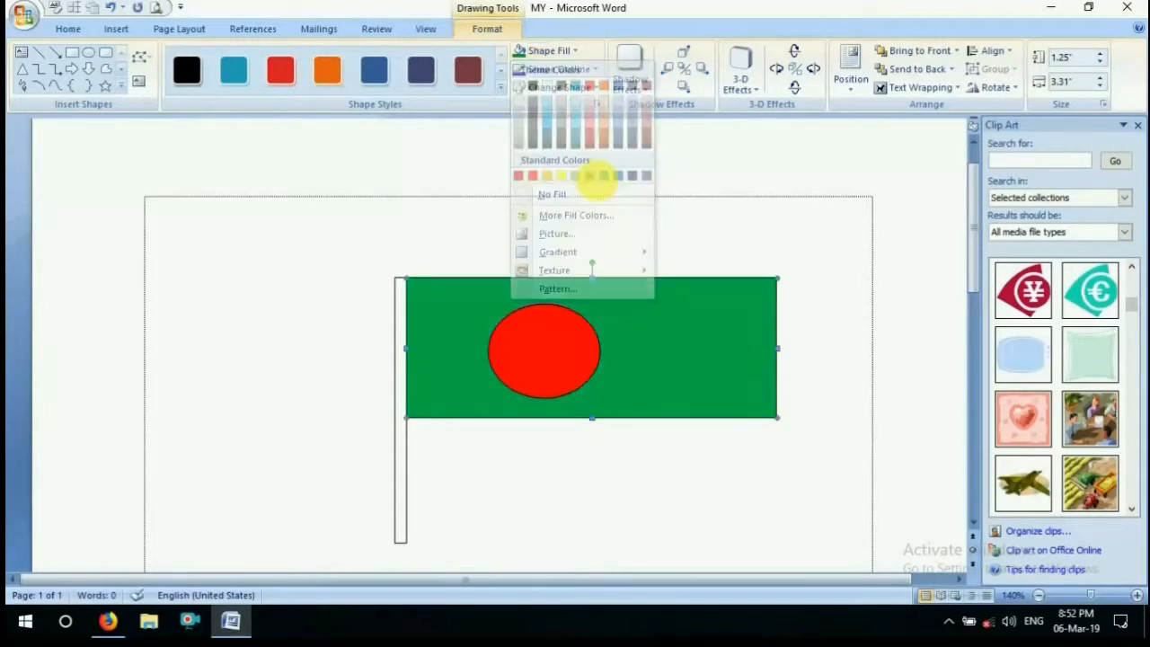
# Fill the flagpole with grey and give it a yellow outline
pyautogui.click(408, 391)
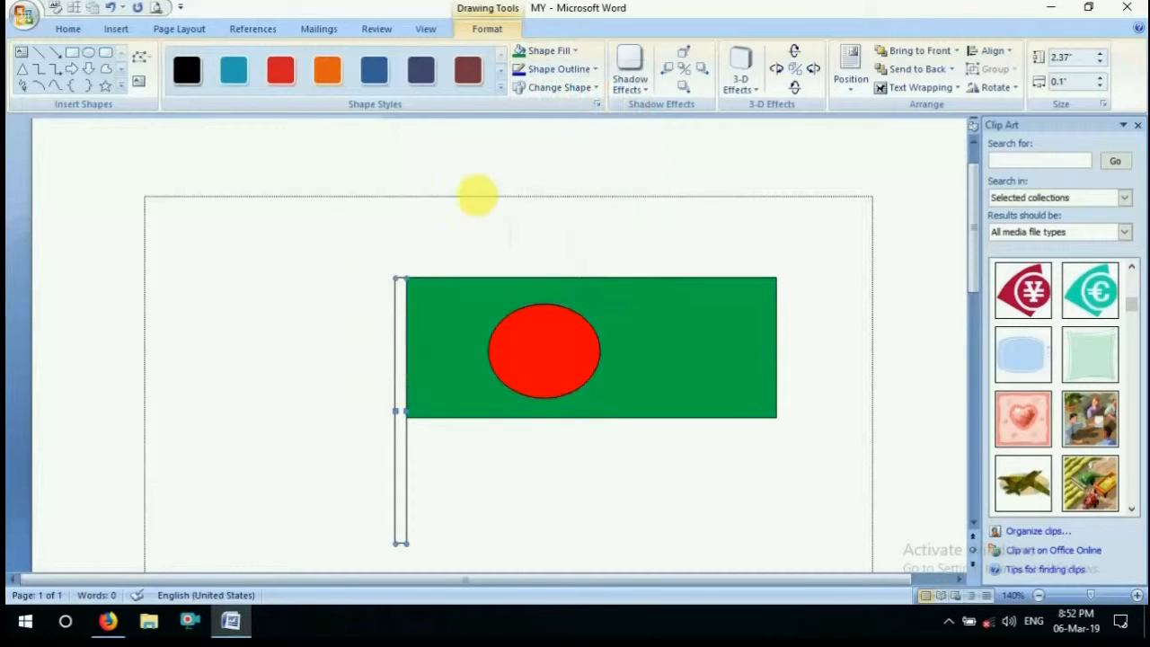
pyautogui.click(578, 50)
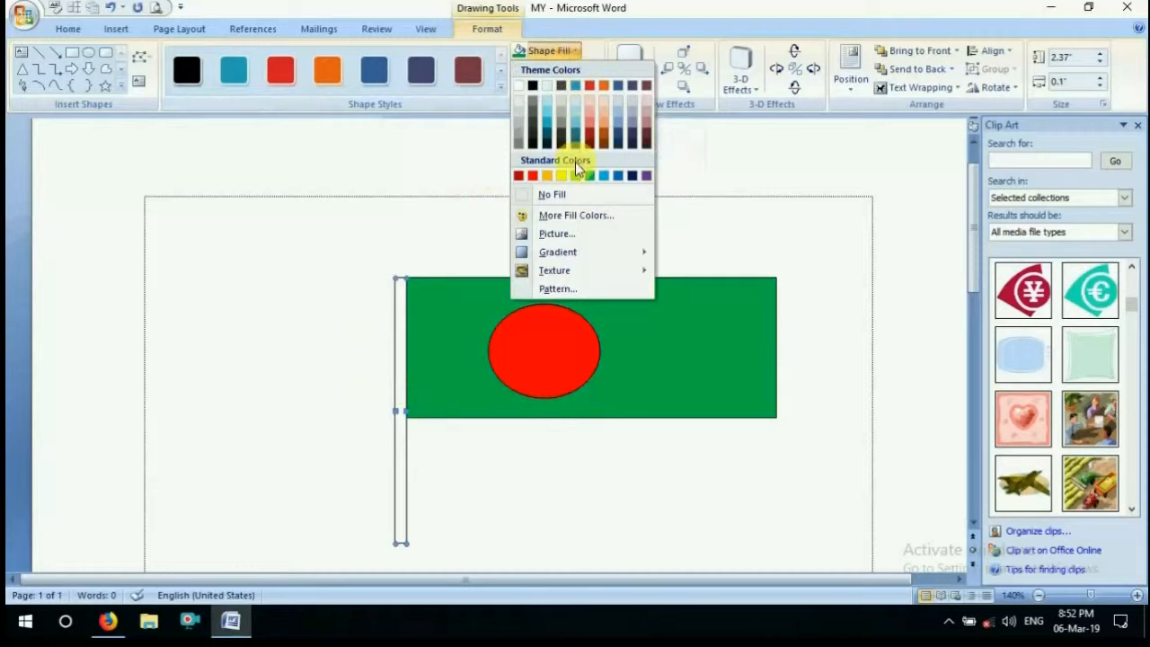
pyautogui.click(554, 106)
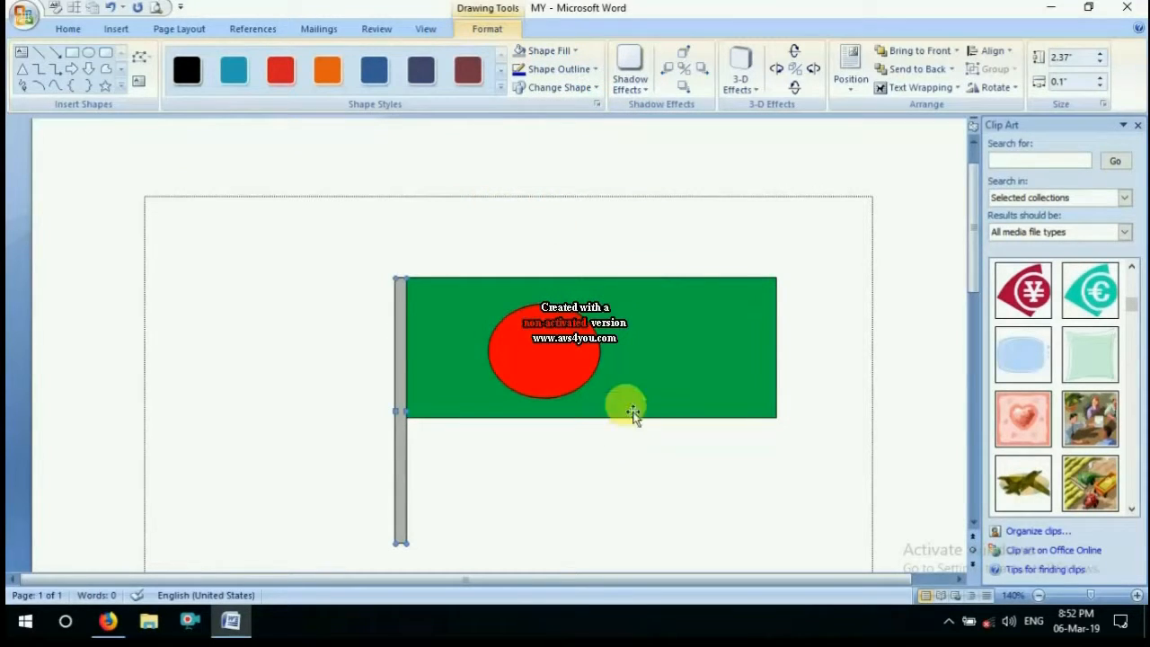
pyautogui.click(588, 72)
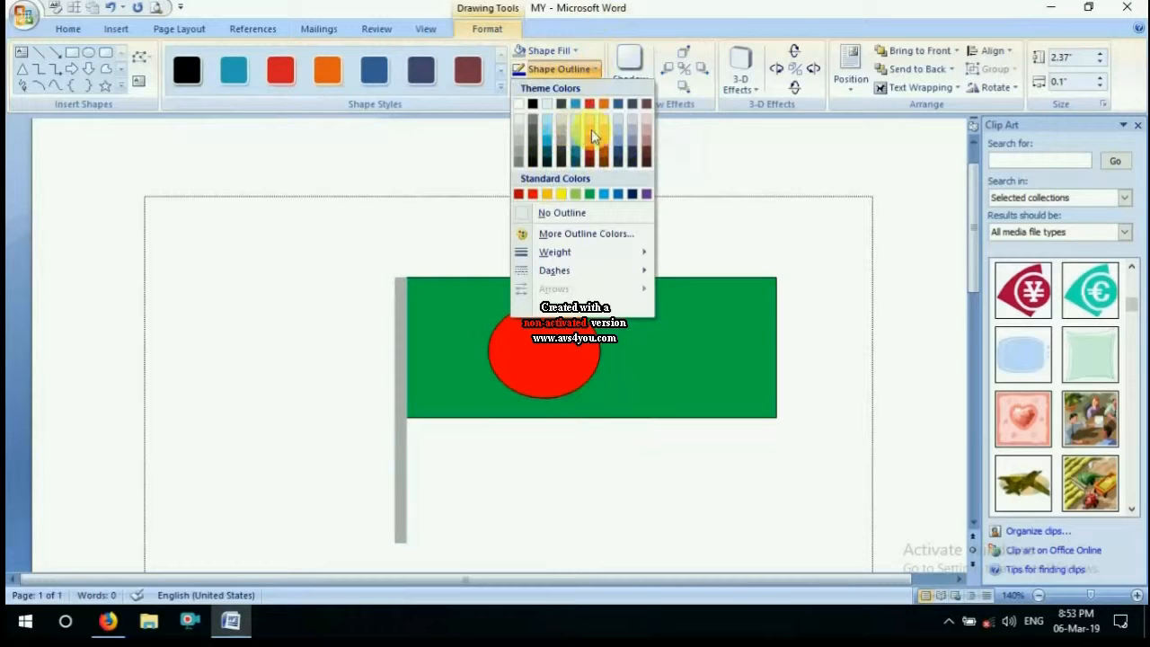
pyautogui.click(564, 193)
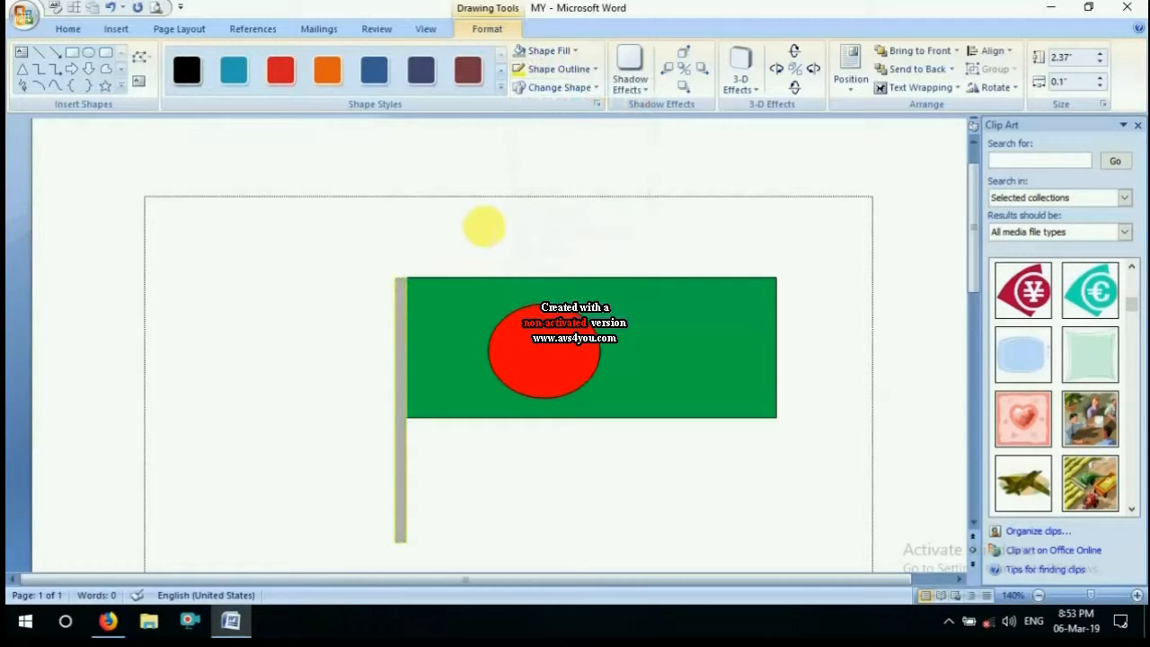
pyautogui.click(484, 227)
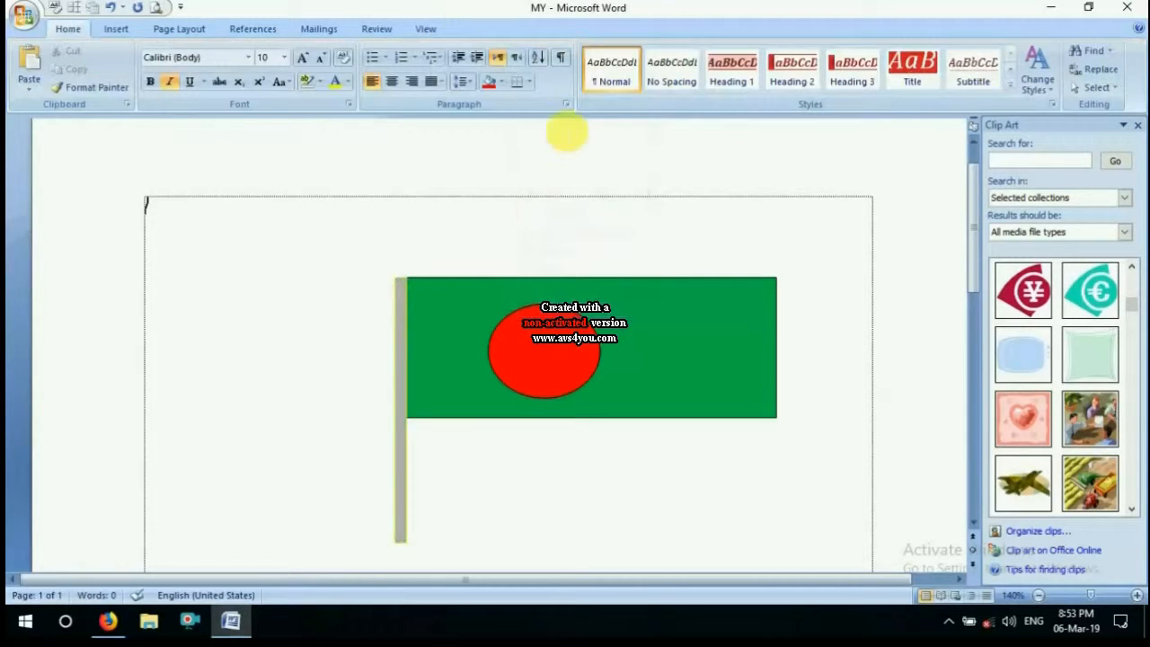
# Change the green flag rectangle into the plaque shape with inward-curved corners
pyautogui.click(449, 314)
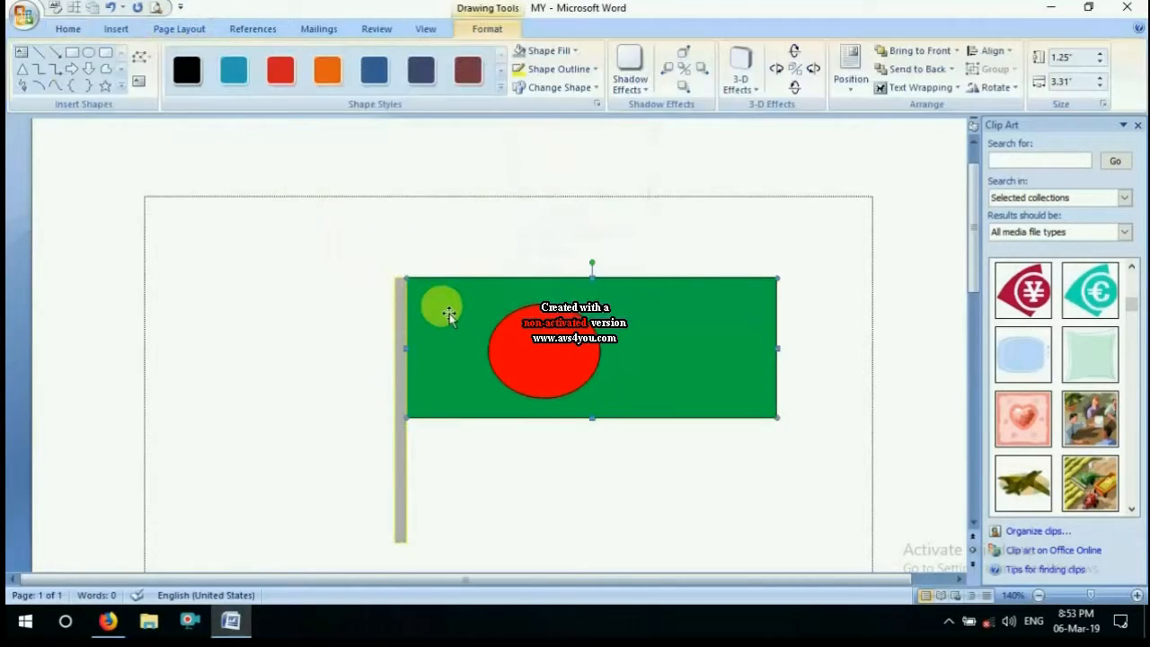
pyautogui.click(592, 88)
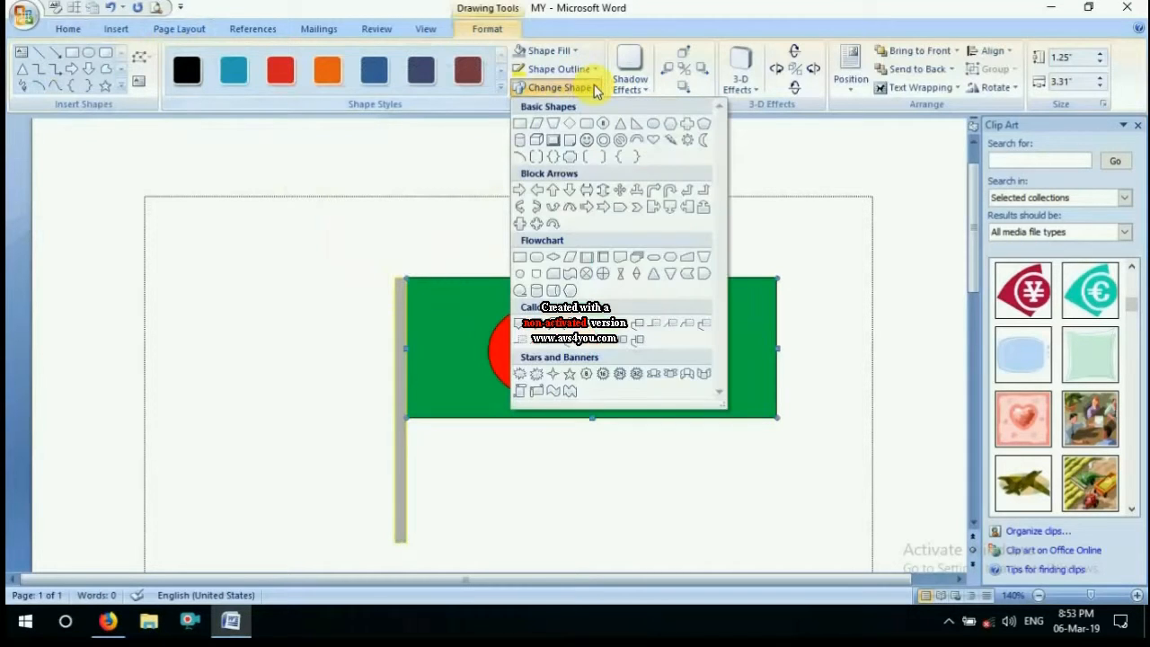
pyautogui.click(571, 158)
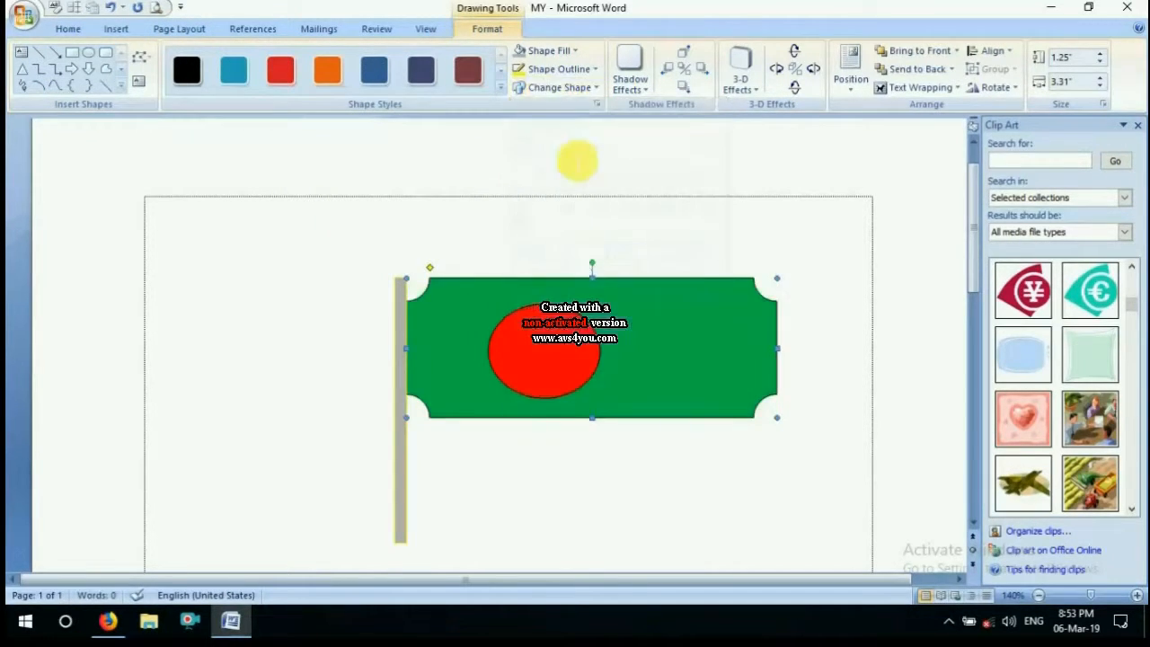
# Change the green flag back into a plain rectangle and give it the third style under Additional Shadow Styles
pyautogui.click(588, 87)
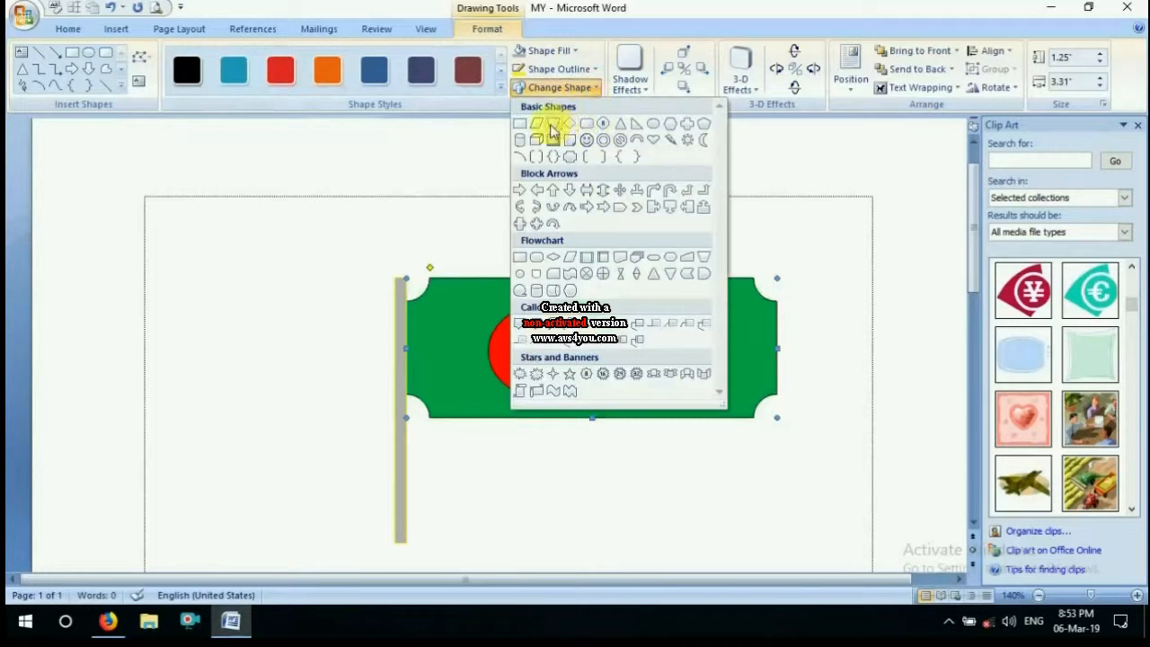
pyautogui.click(522, 124)
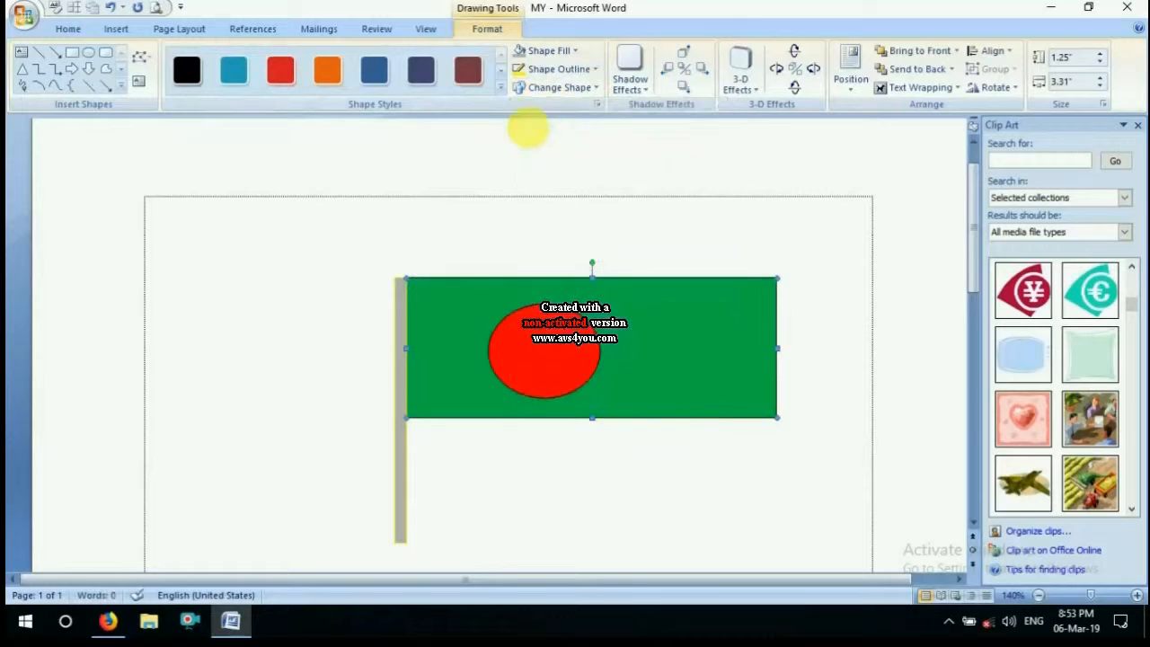
pyautogui.click(627, 79)
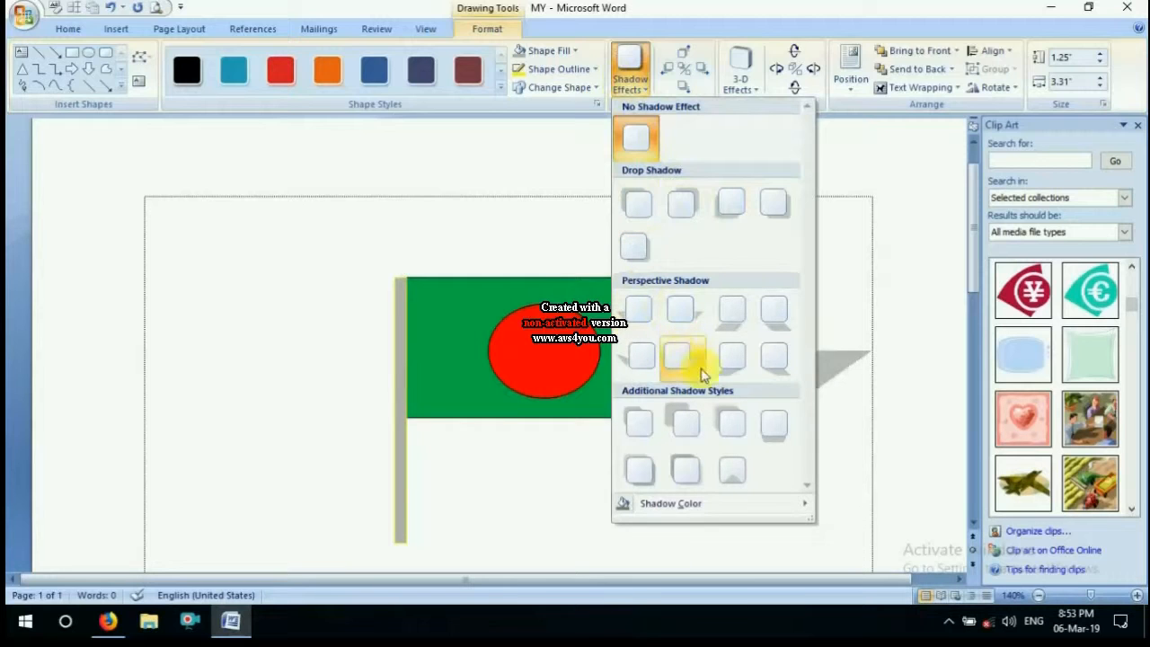
pyautogui.click(743, 422)
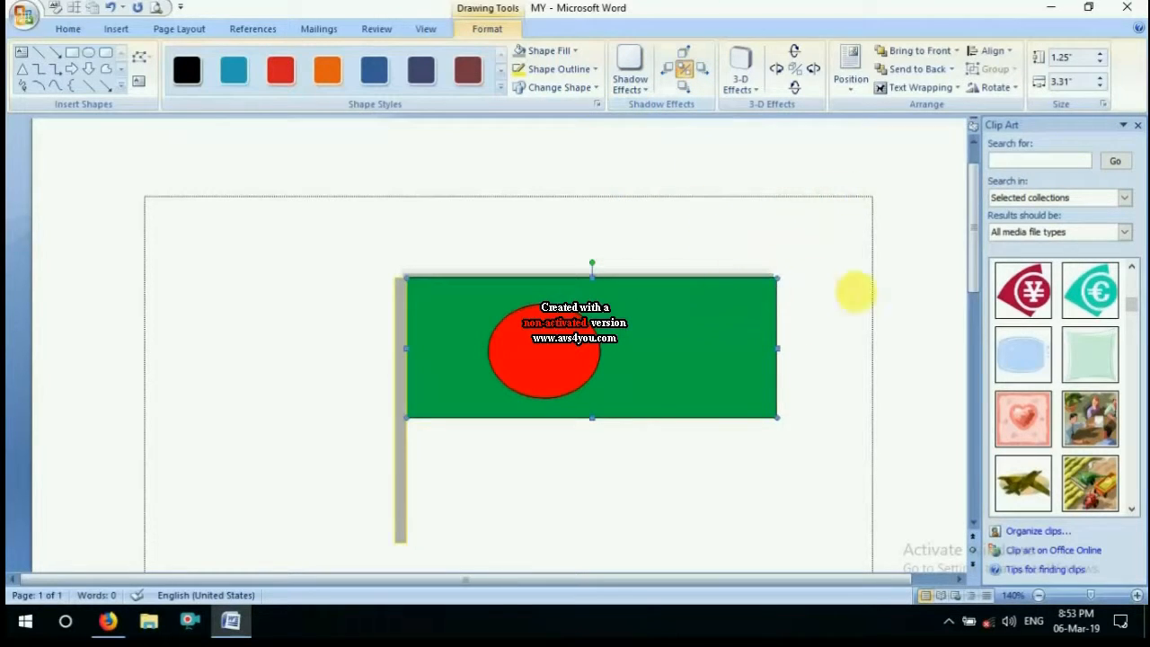
# Apply the second Parallel 3-D effect to the green flag and the second-row, second Rotate in Perspective effect to the grey pole
pyautogui.click(739, 70)
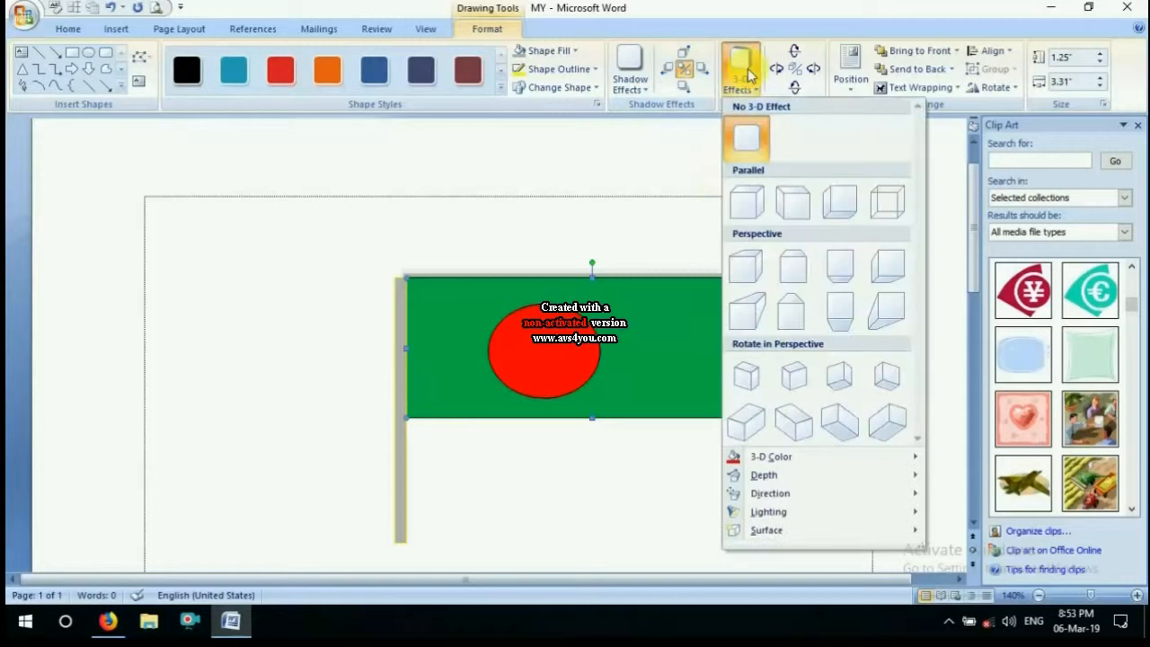
pyautogui.click(795, 205)
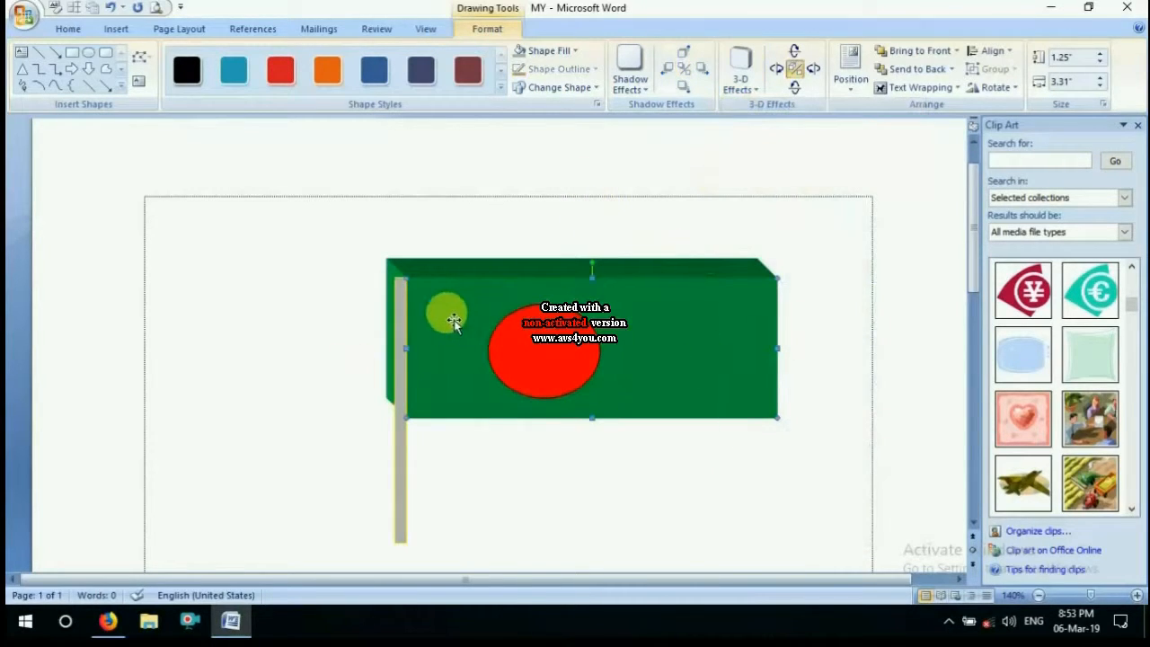
pyautogui.click(406, 396)
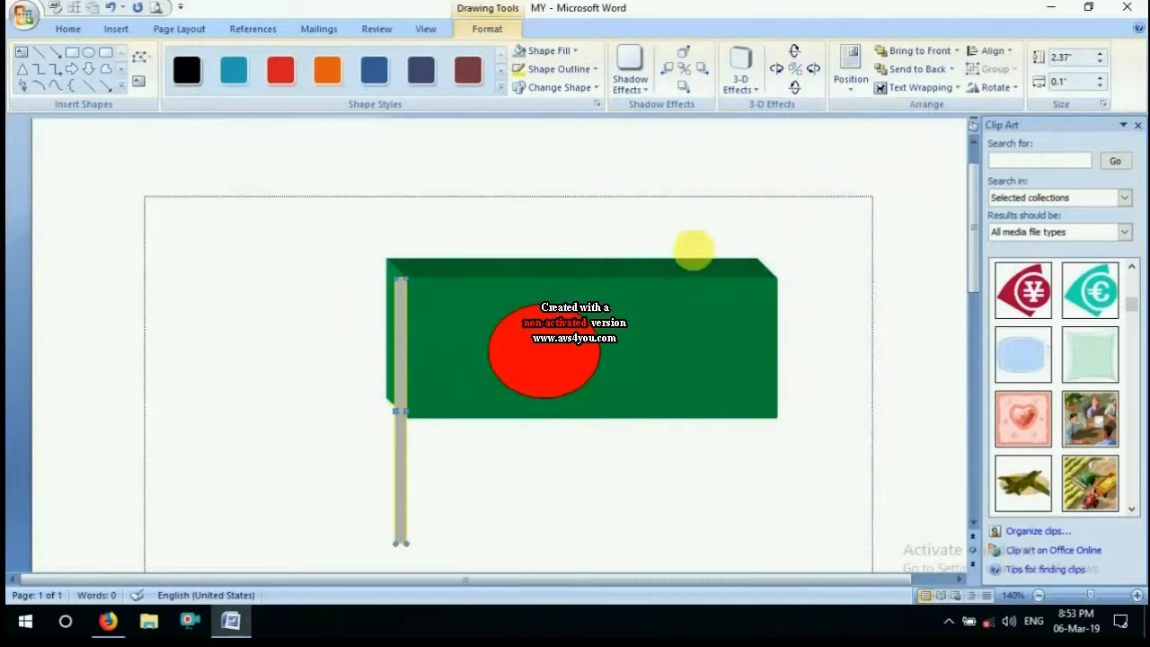
pyautogui.click(751, 83)
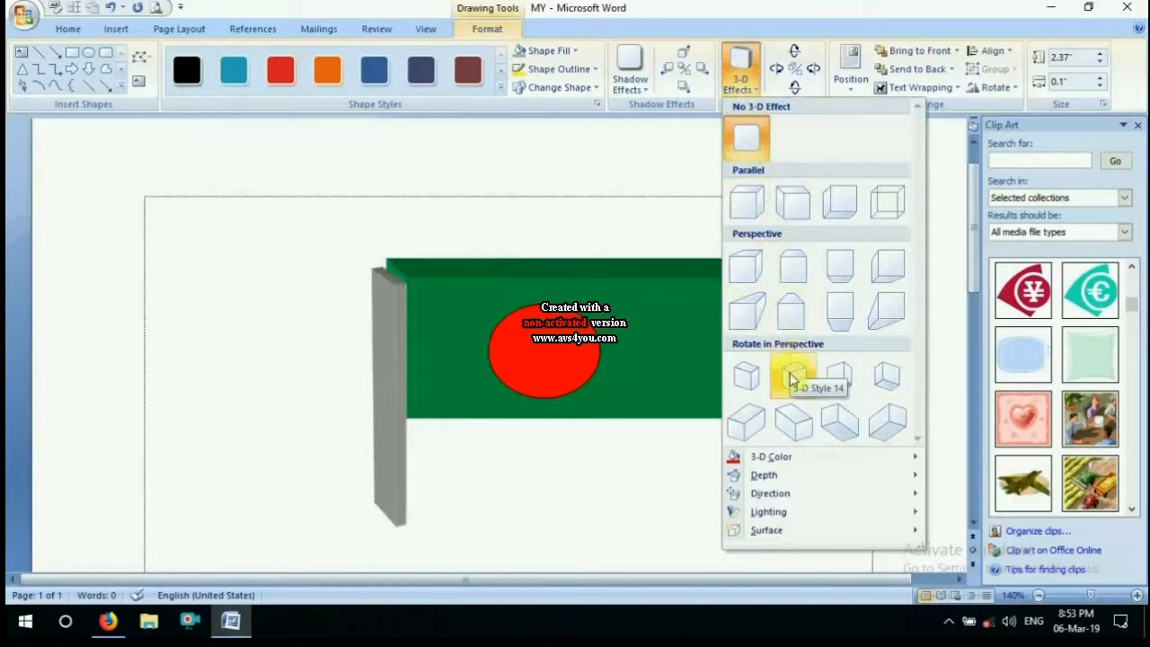
pyautogui.click(784, 418)
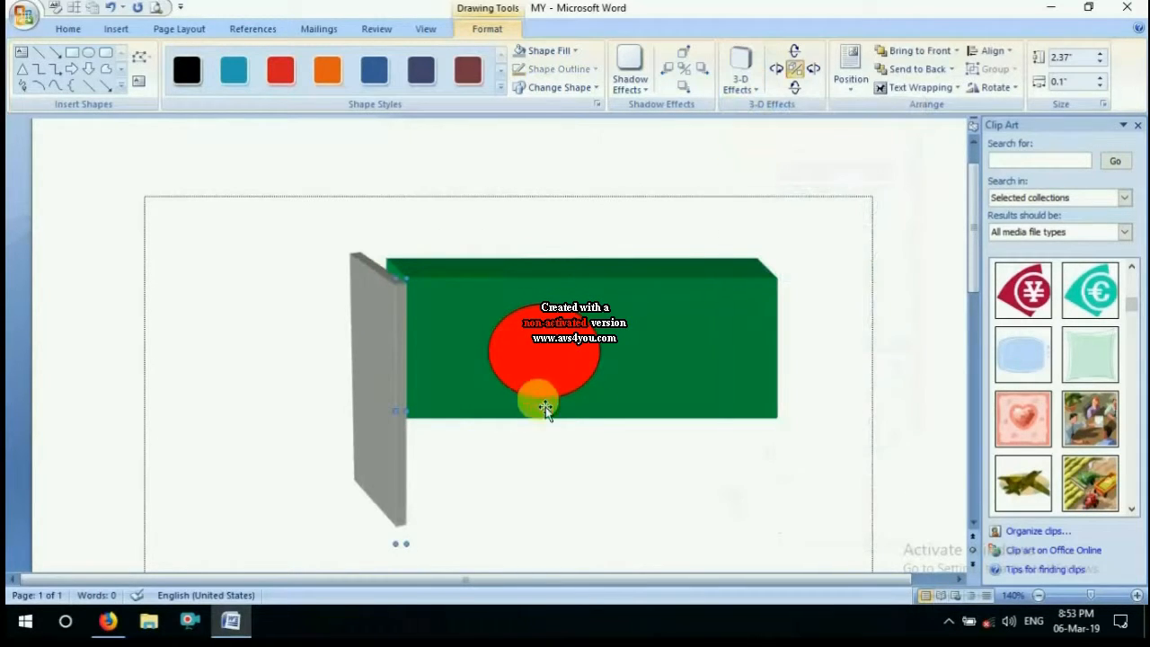
pyautogui.click(845, 79)
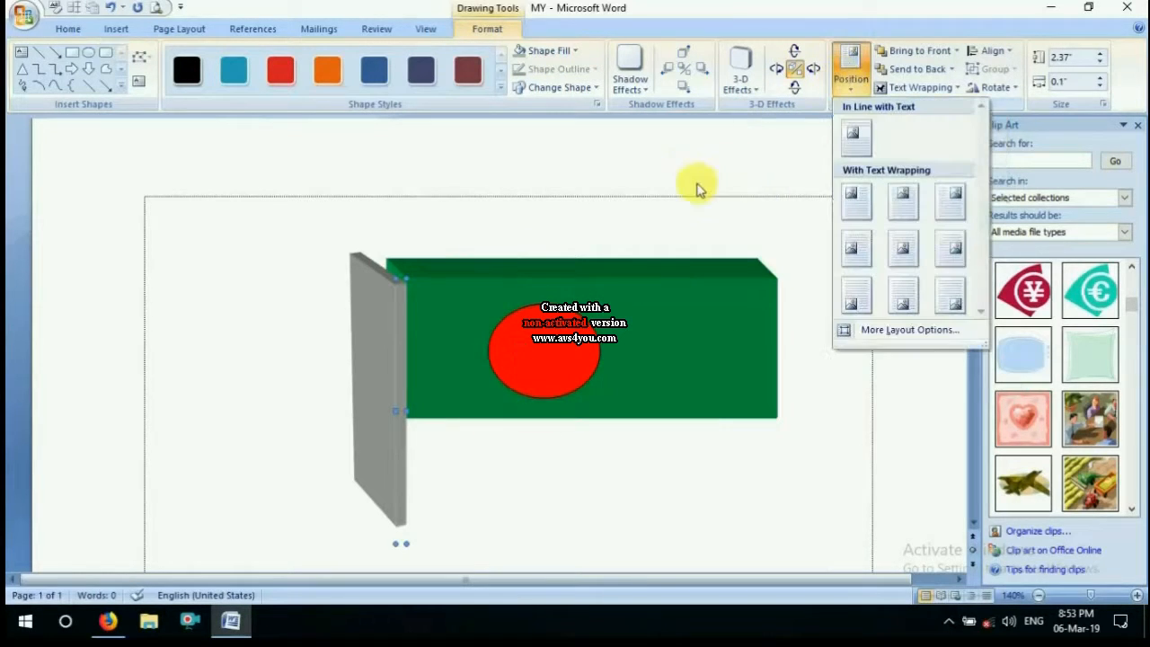
pyautogui.click(726, 209)
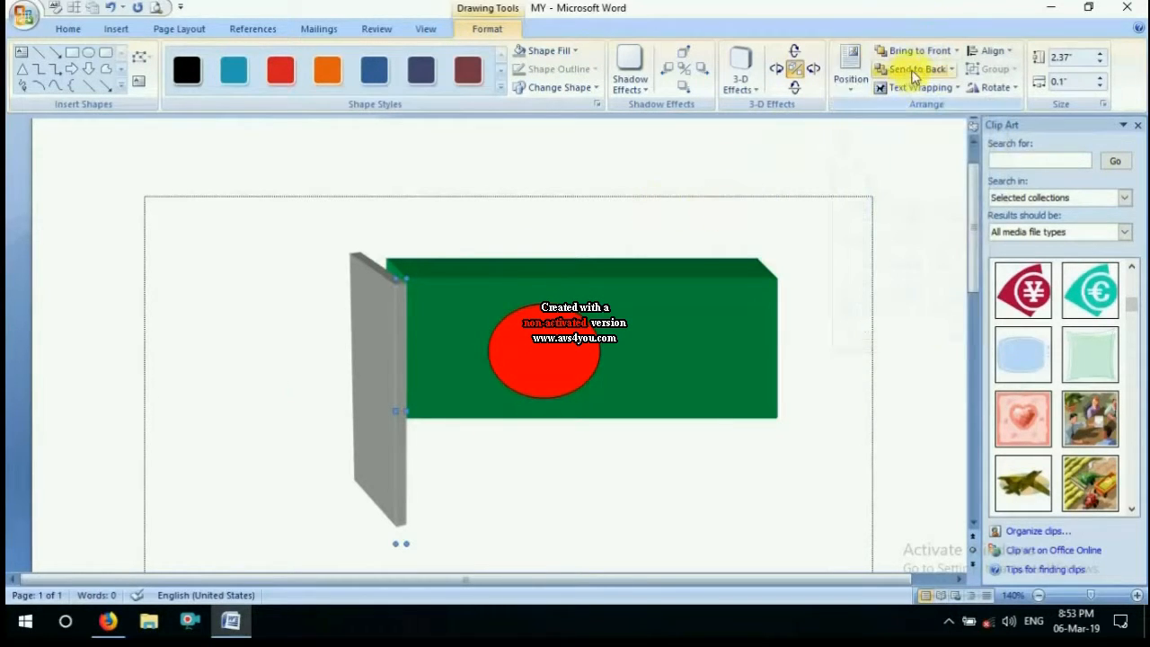
pyautogui.click(959, 52)
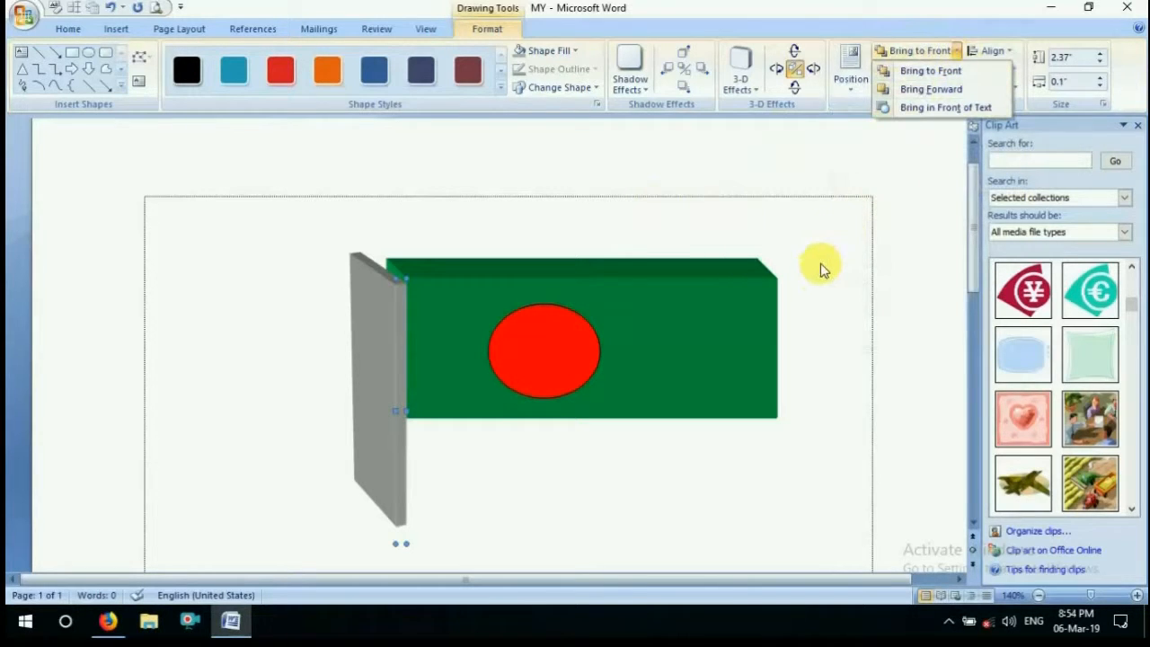
pyautogui.scroll(1, 823, 252)
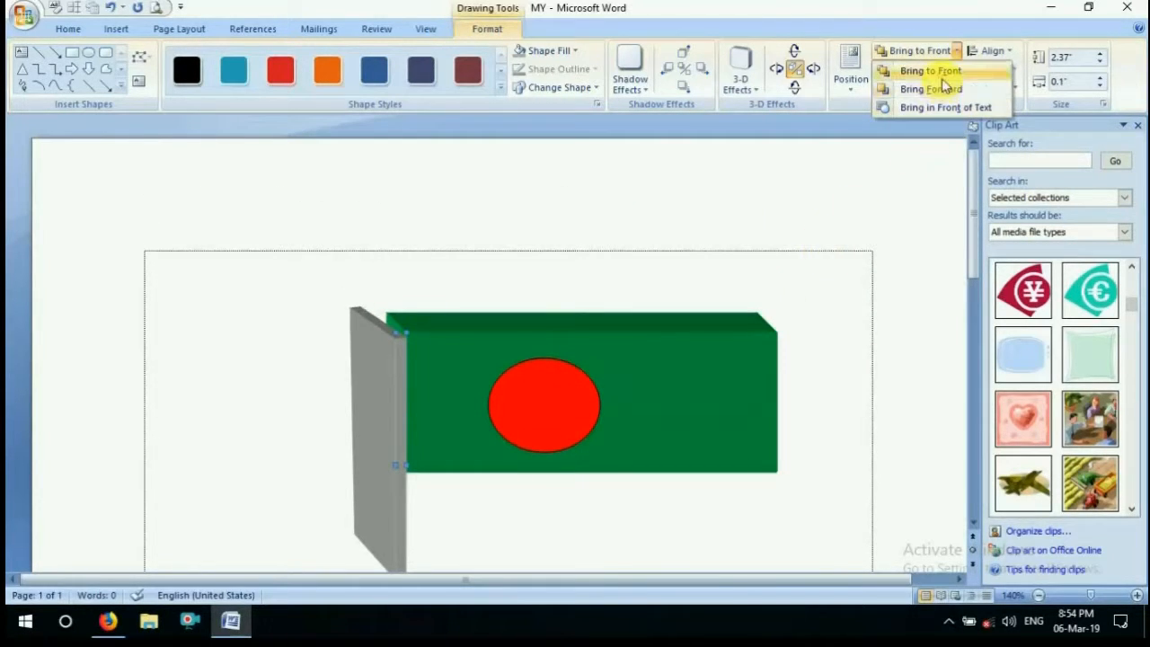
pyautogui.click(854, 193)
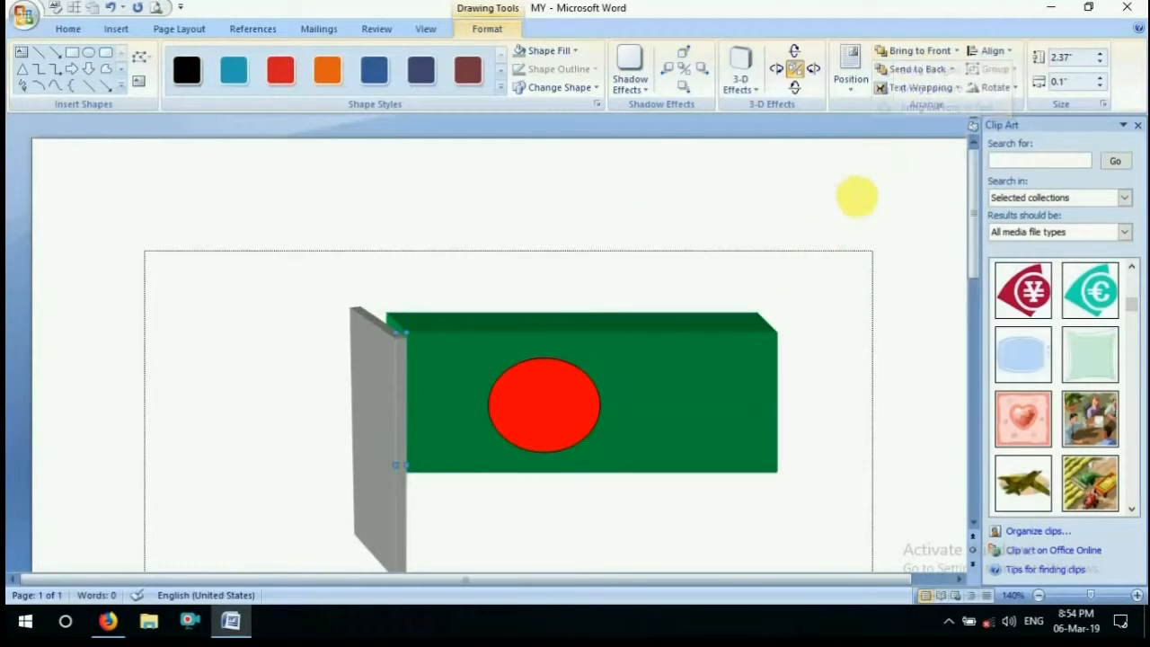
pyautogui.click(953, 69)
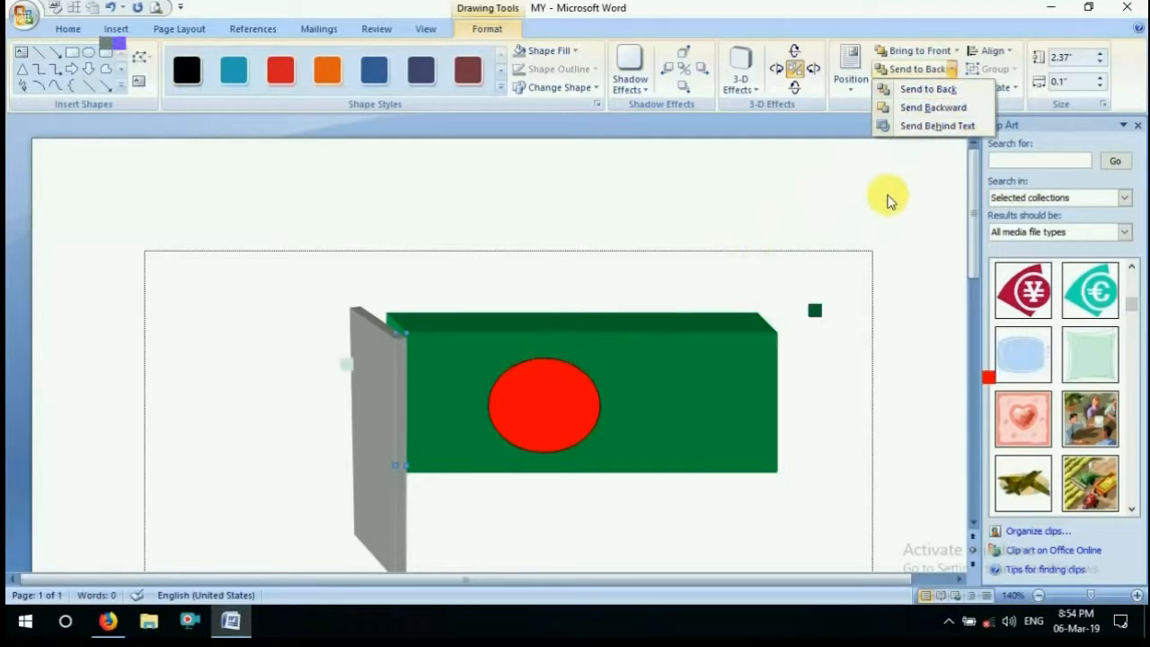
pyautogui.click(789, 280)
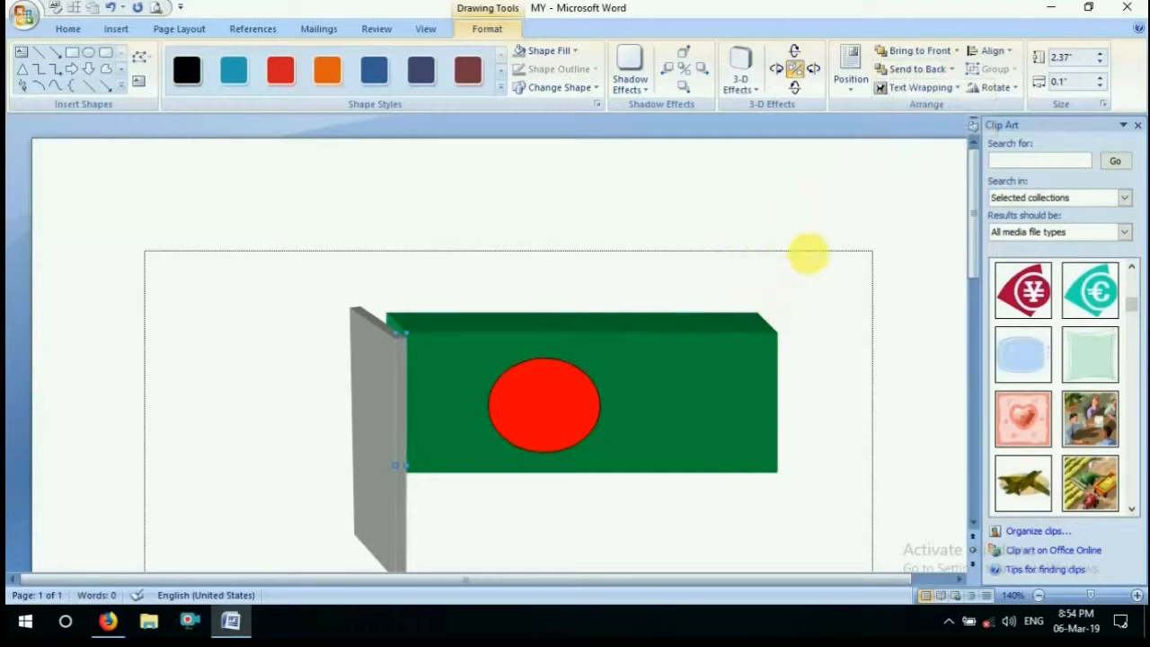
# Align the grey pole to the horizontal center and the top of the page margins
pyautogui.click(988, 51)
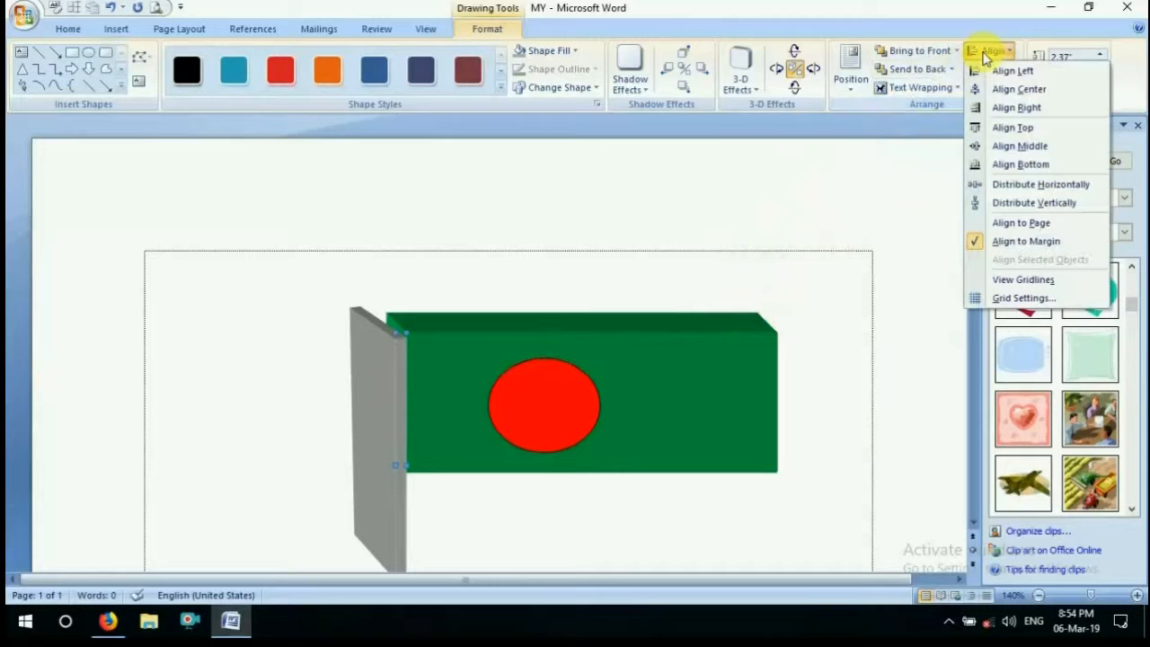
pyautogui.click(1019, 88)
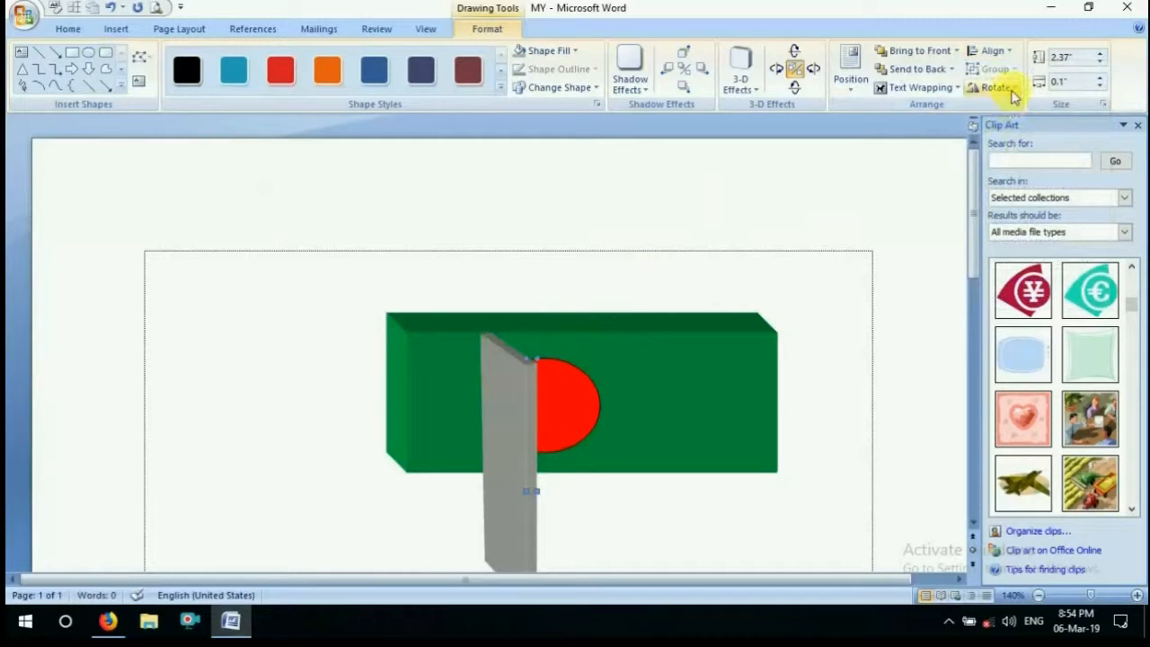
pyautogui.click(1002, 51)
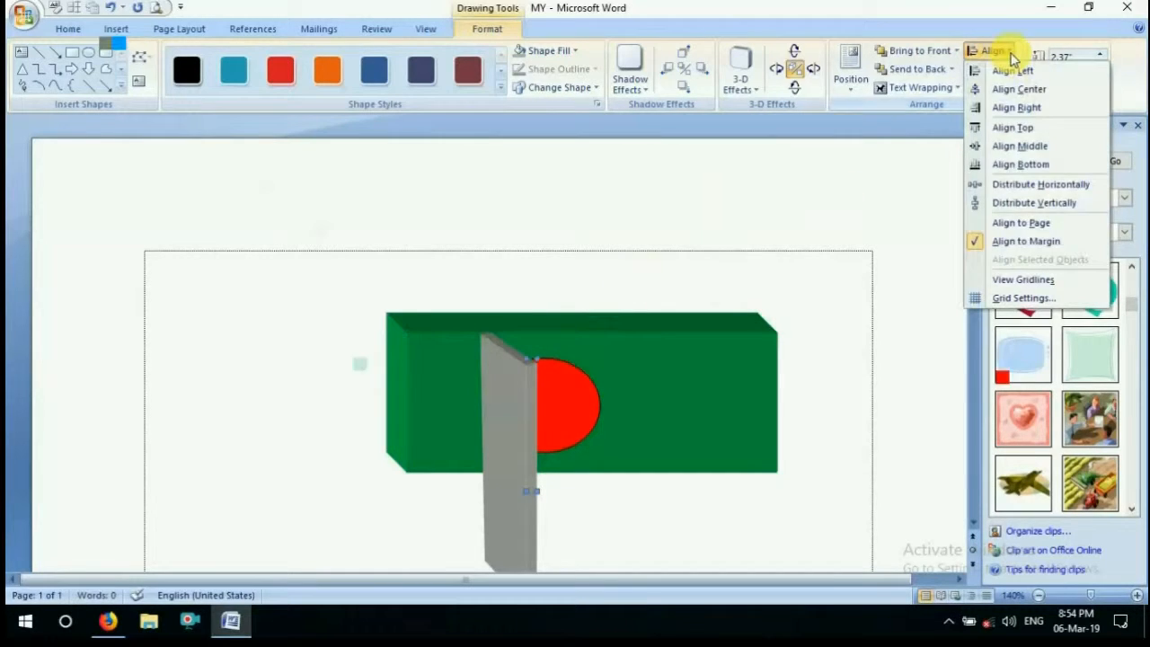
pyautogui.click(1012, 127)
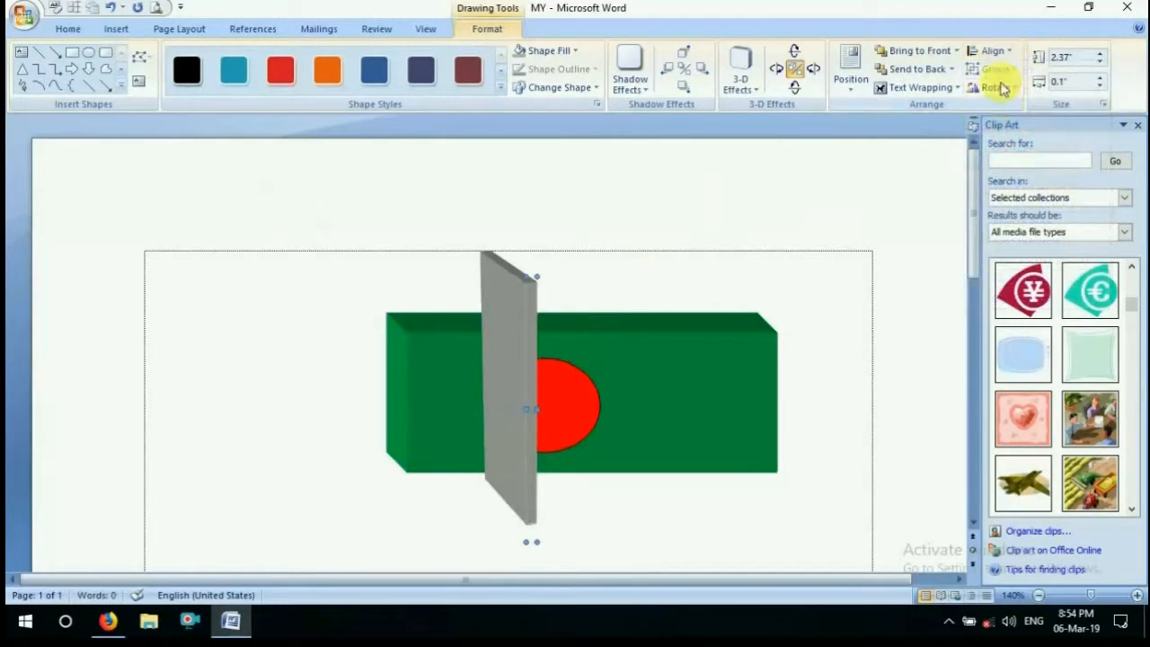
pyautogui.click(1002, 89)
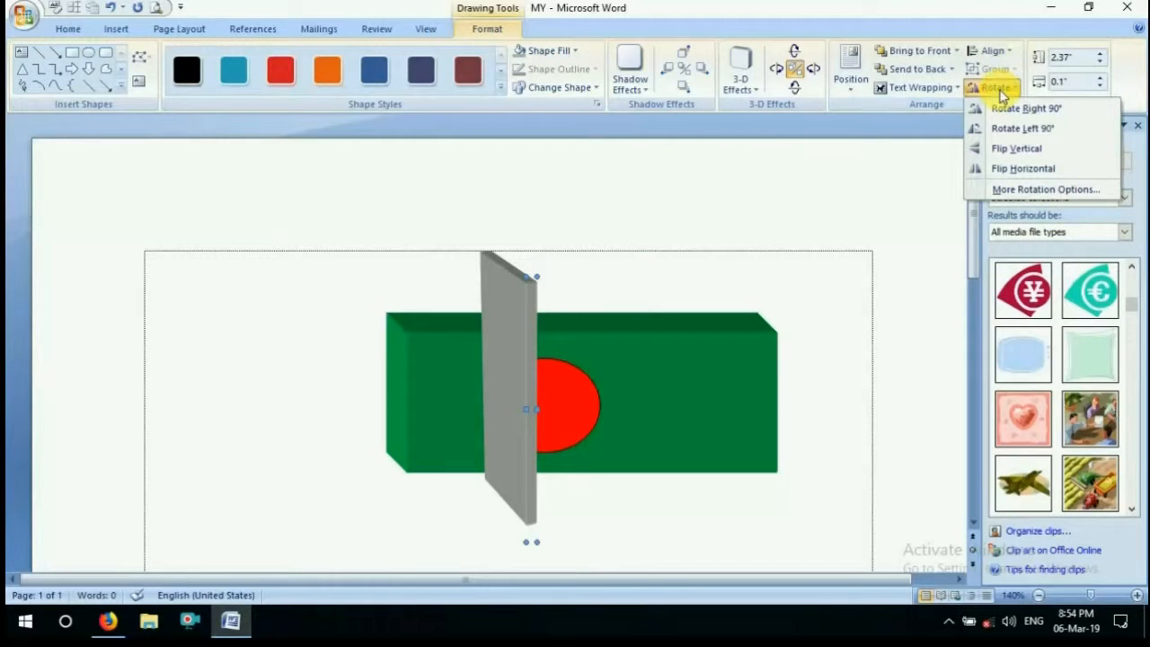
pyautogui.click(998, 90)
pyautogui.click(999, 90)
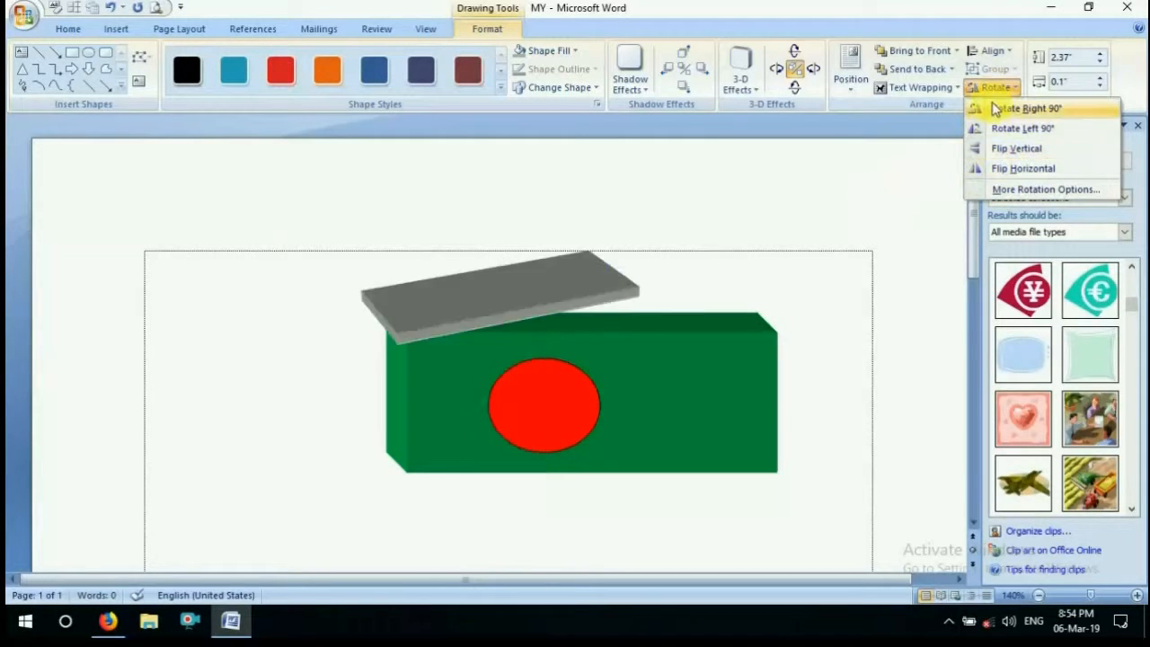
pyautogui.click(899, 185)
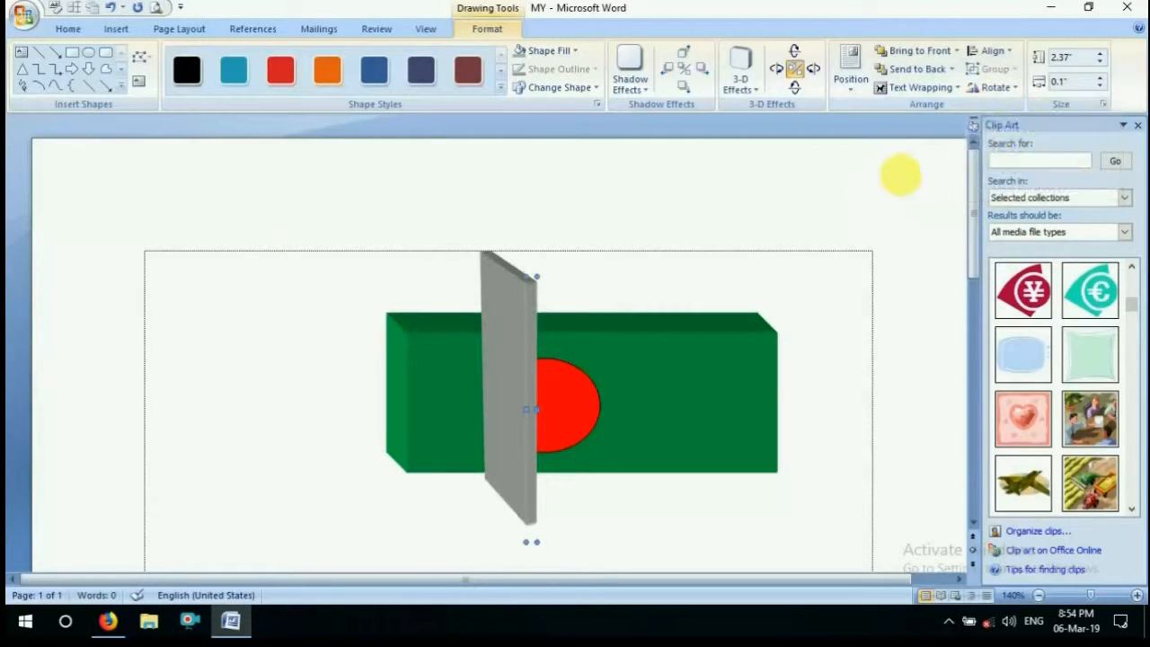
# Set the grey pole's height to 2.6" and its width to 0.7"
pyautogui.click(1099, 57)
pyautogui.click(1099, 57)
pyautogui.click(1099, 56)
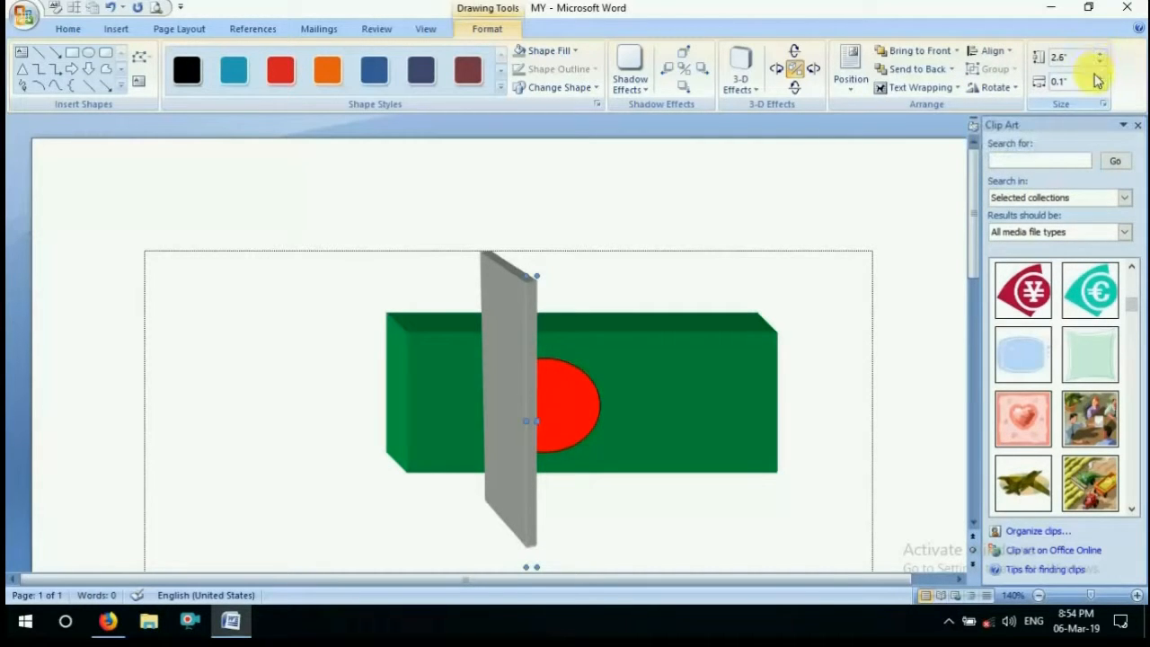
pyautogui.click(1097, 77)
pyautogui.click(1097, 76)
pyautogui.click(1097, 76)
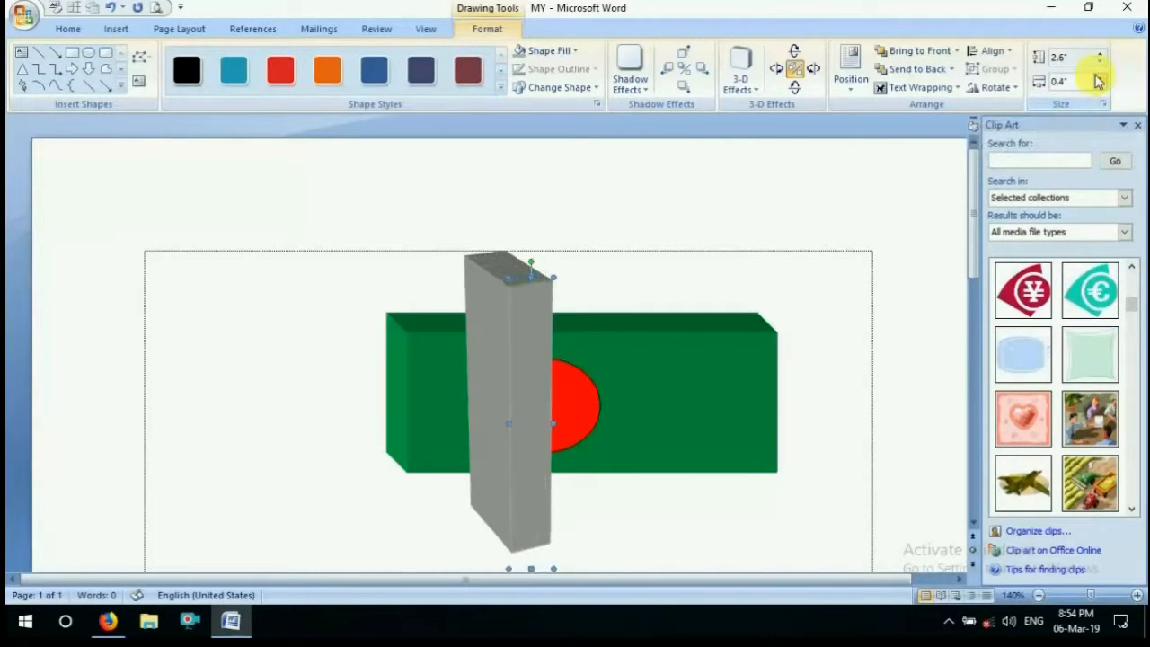
pyautogui.click(1097, 76)
pyautogui.click(1097, 76)
pyautogui.click(1096, 77)
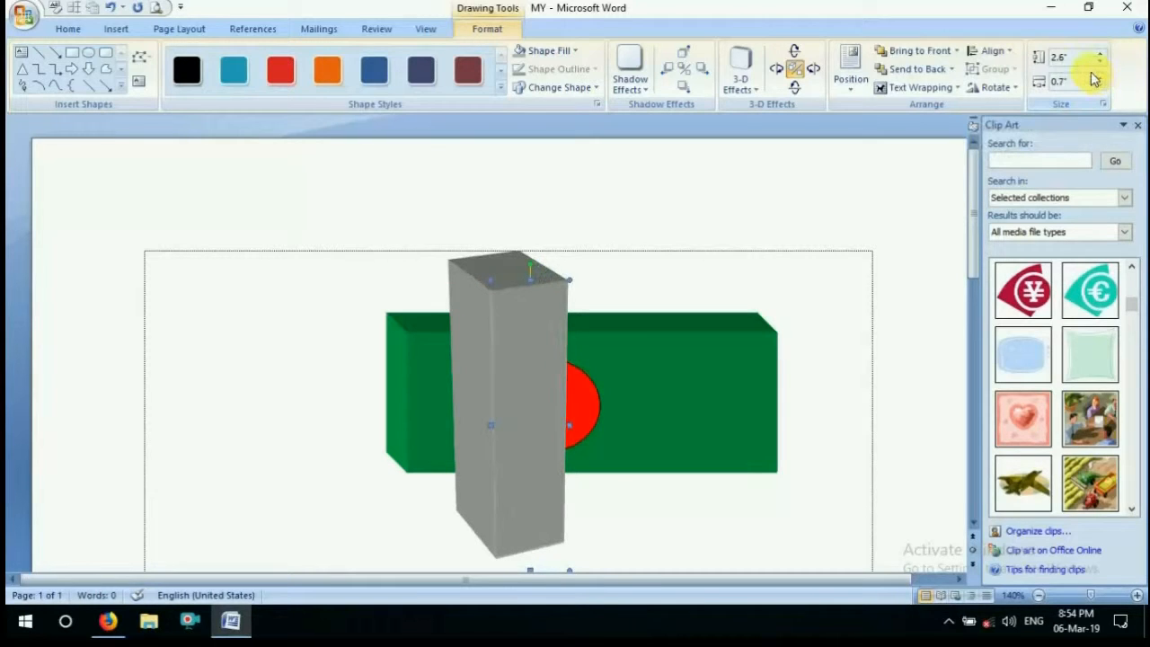
# Open the SmartArt graphic chooser for inserting a new graphic
pyautogui.click(110, 30)
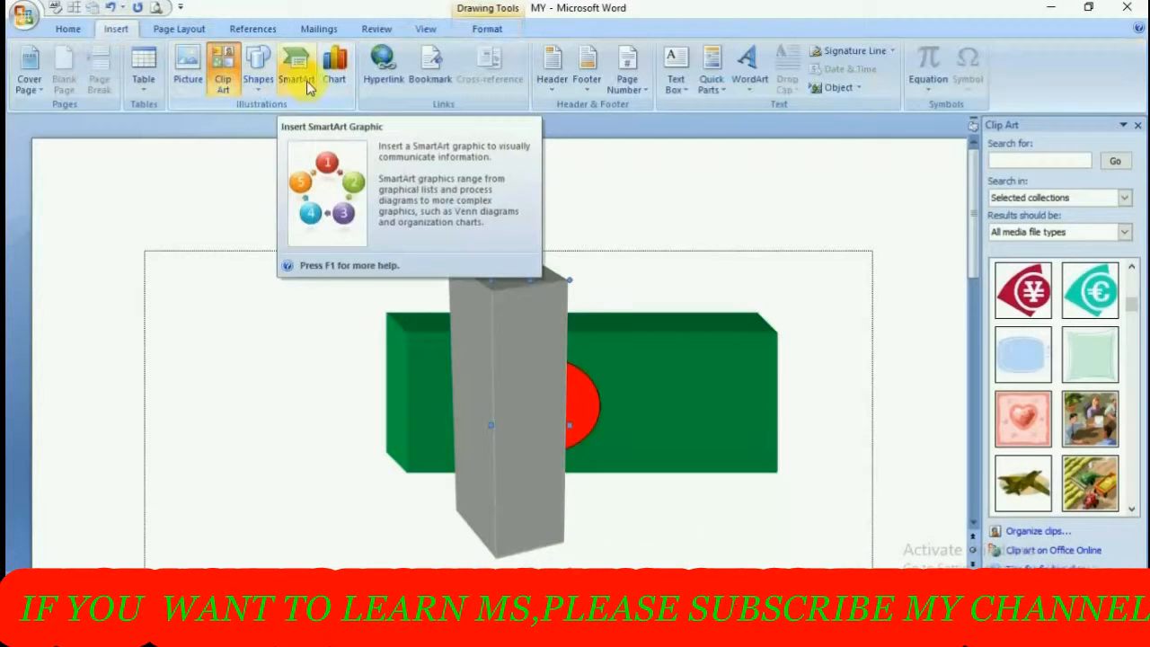
pyautogui.click(307, 81)
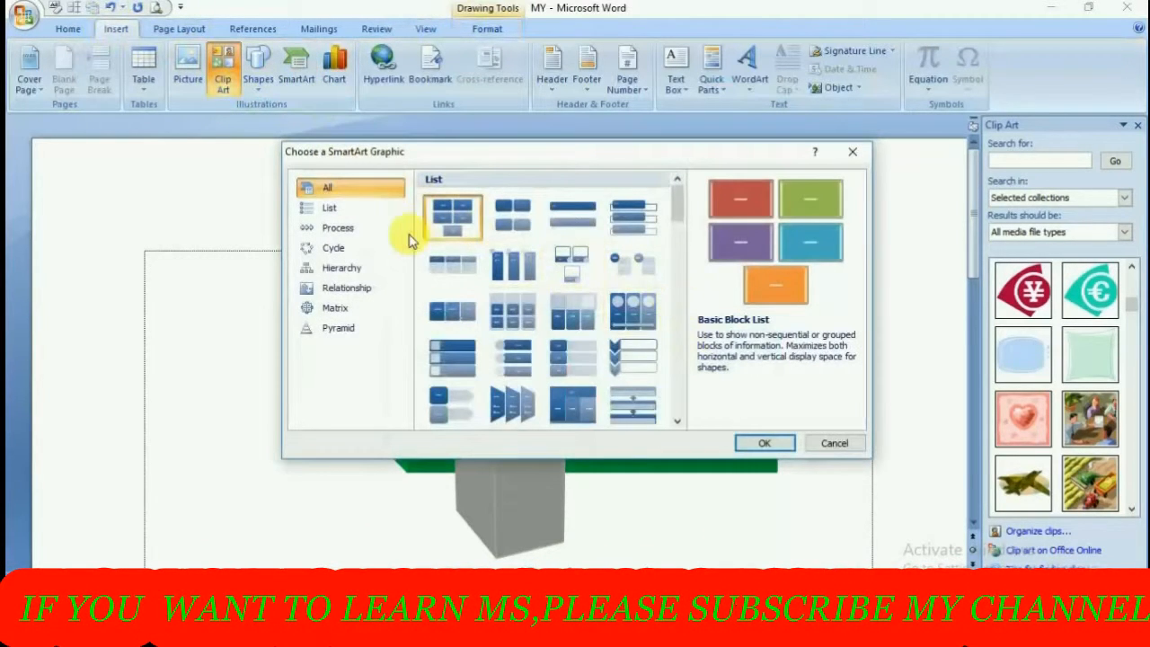